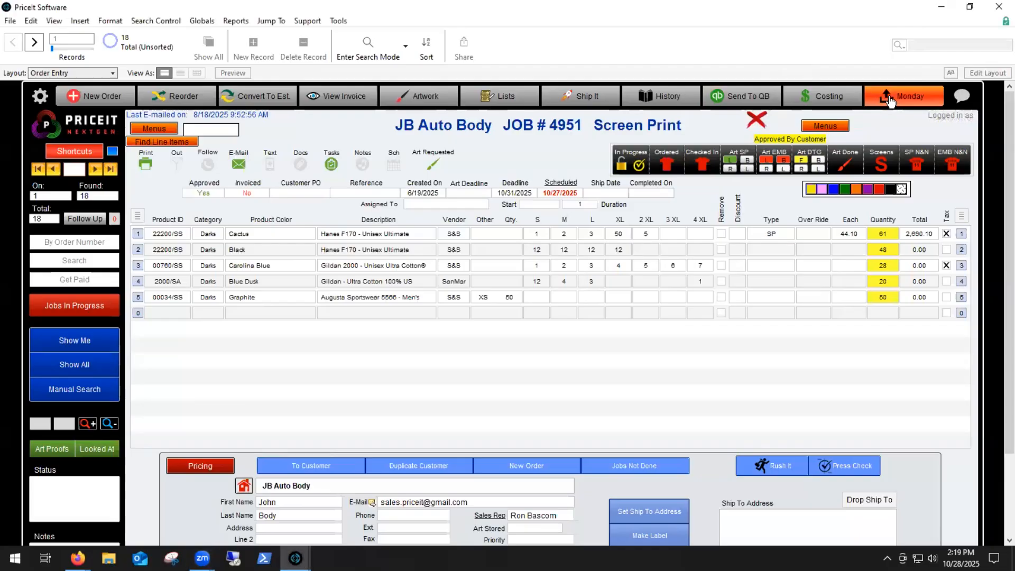
click(891, 101)
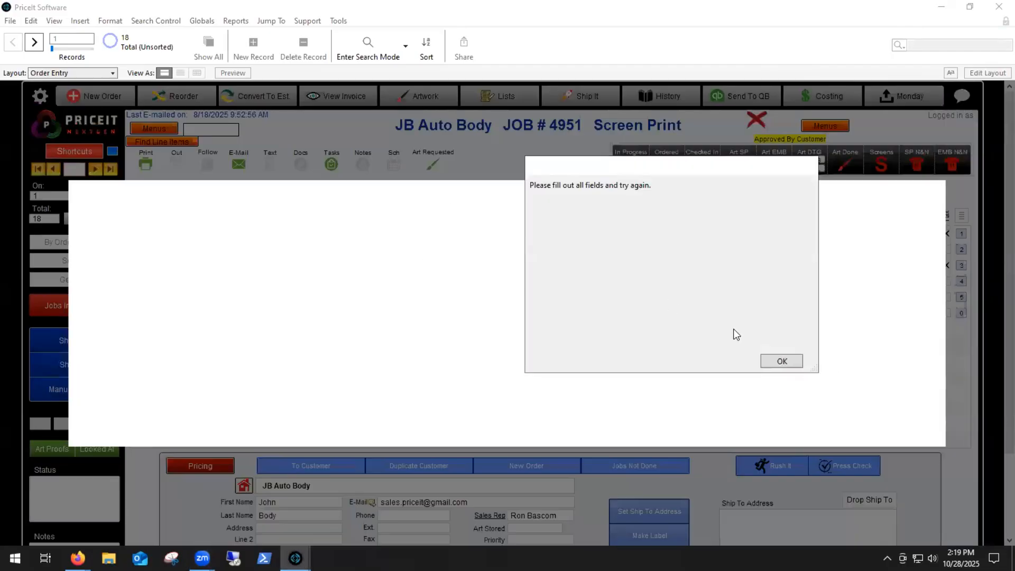
Step: Open the Monday integration setup for the current order and dismiss the message about missing fields
click(782, 361)
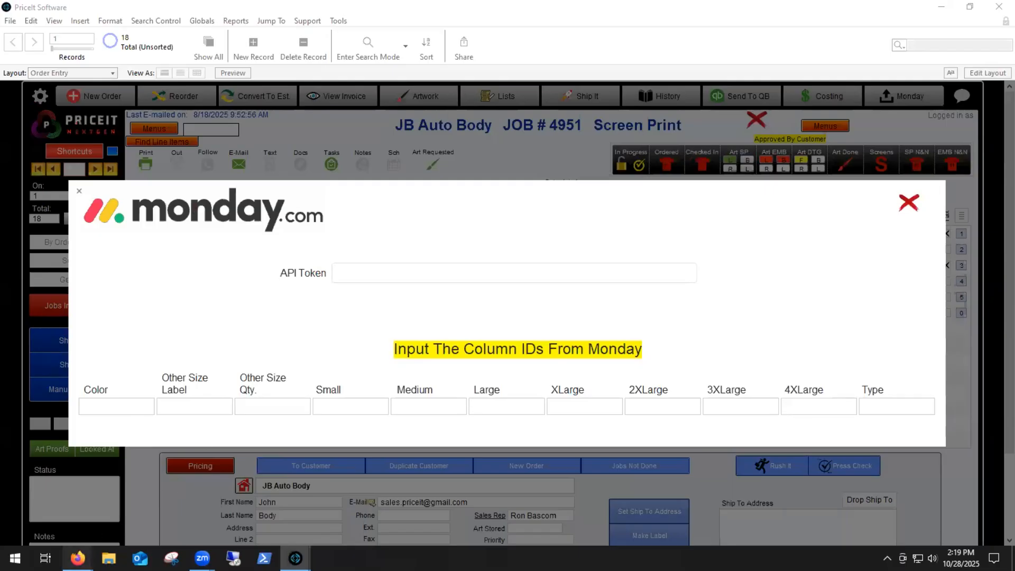
Step: Switch to monday.com in Firefox and copy the personal API token from the developer center
click(78, 558)
click(207, 505)
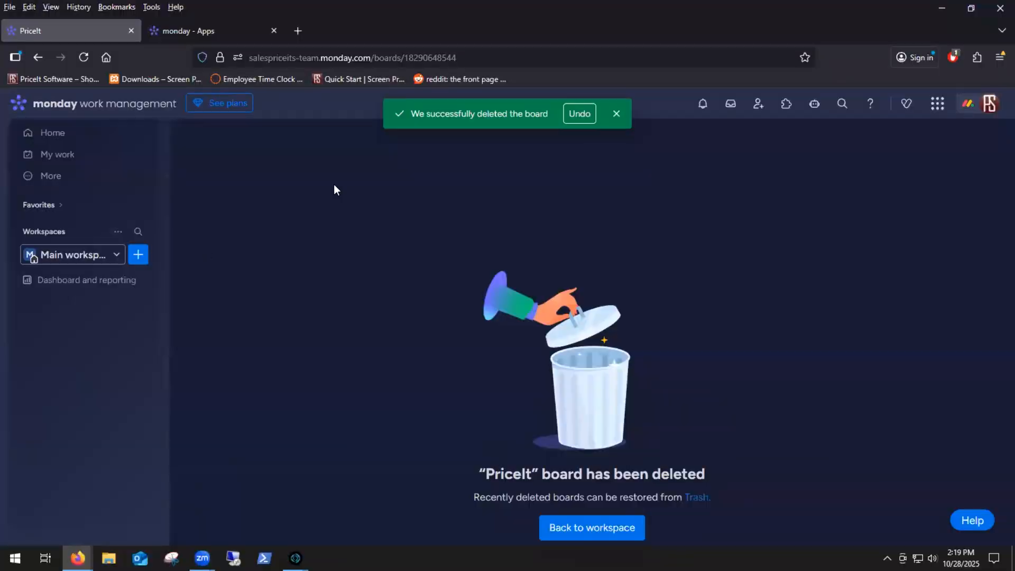
click(989, 106)
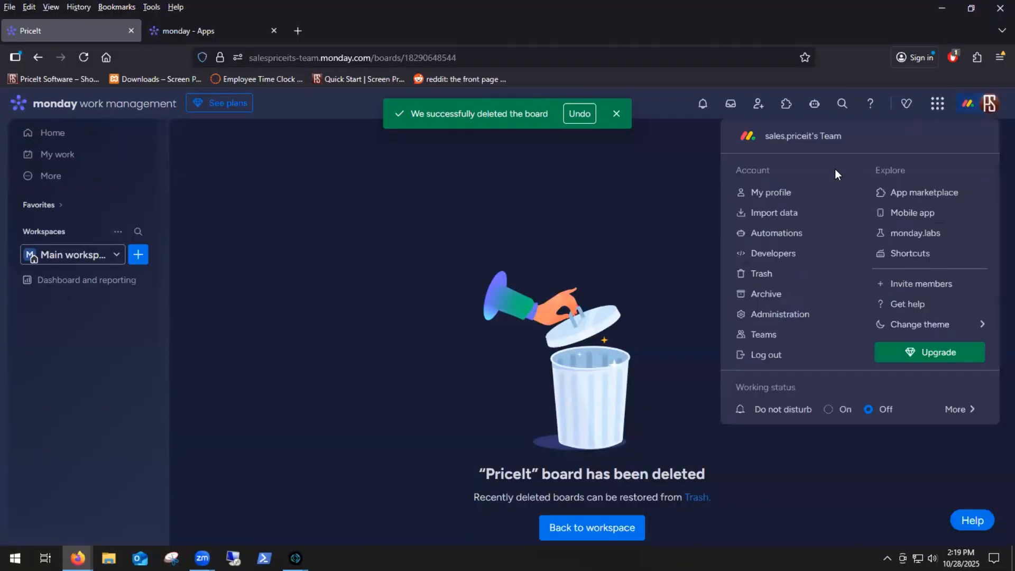
click(787, 253)
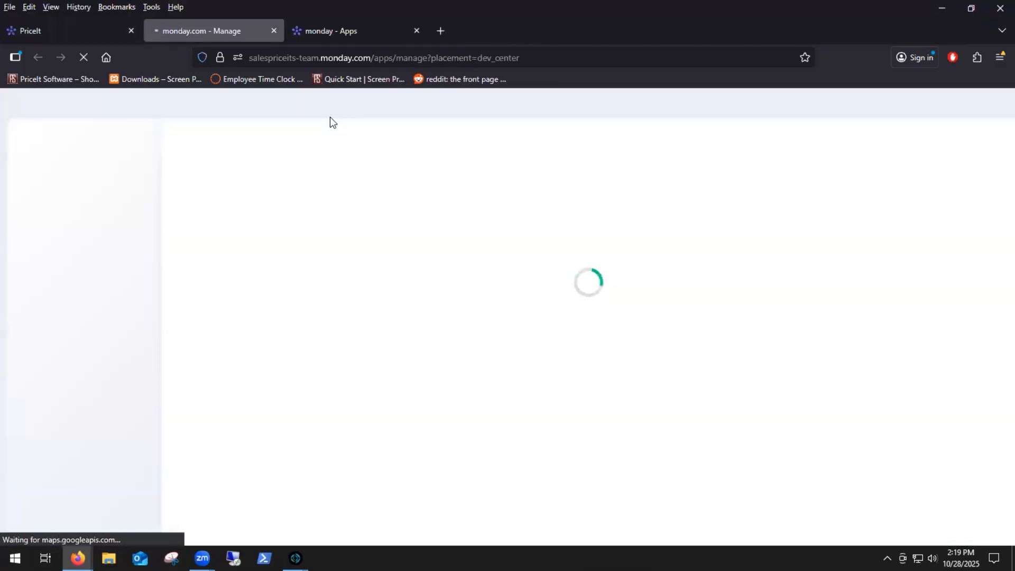
click(275, 31)
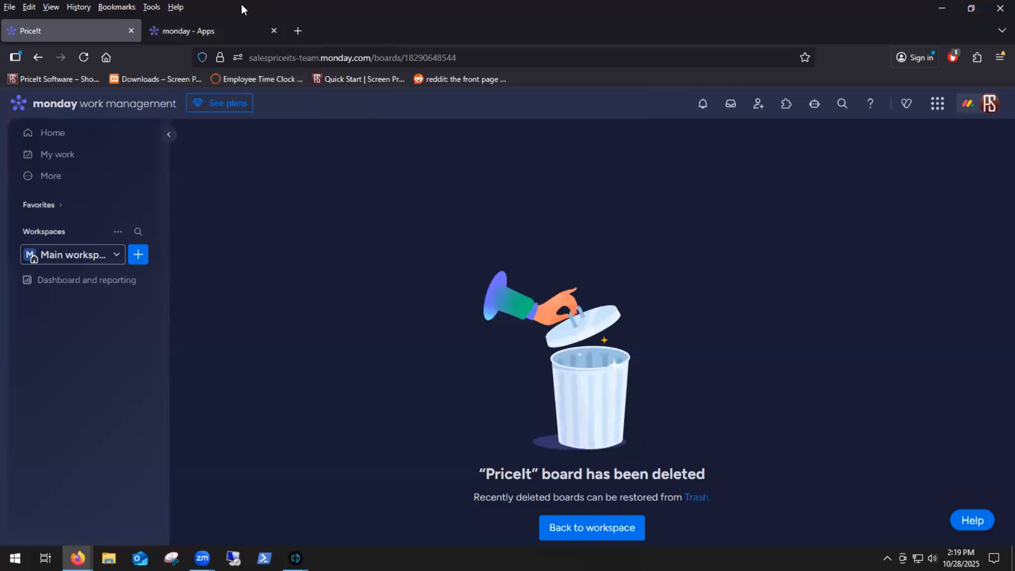
click(231, 25)
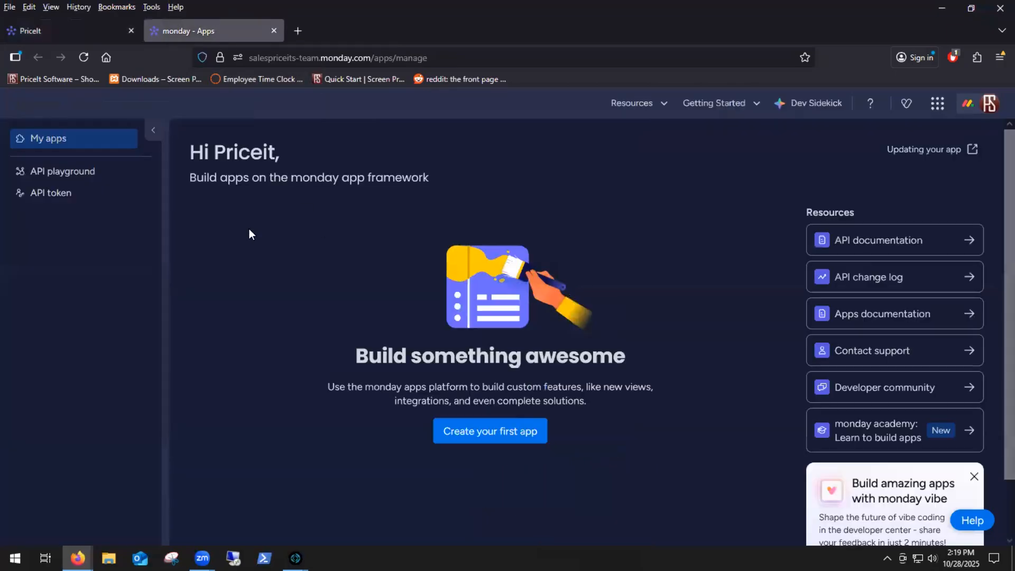
click(62, 199)
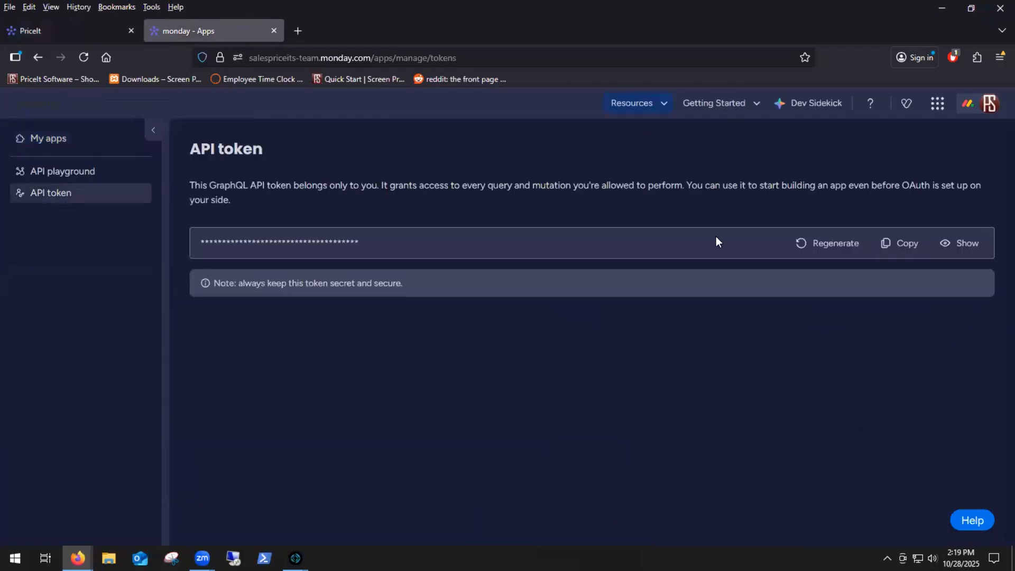
click(908, 245)
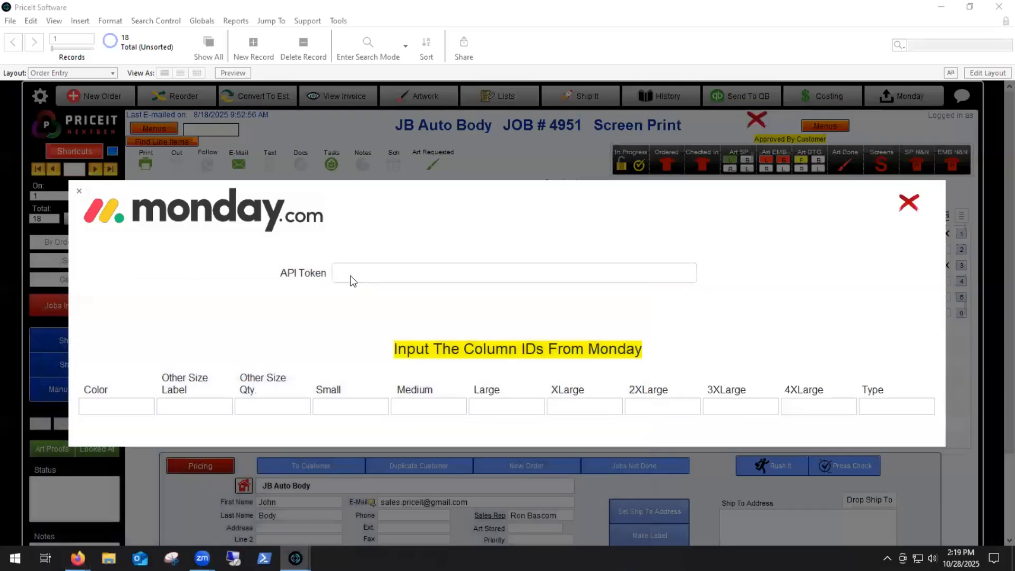
Step: Switch back to PriceIt and paste the copied API token into the API Token field of the Monday setup
click(352, 276)
right_click(352, 276)
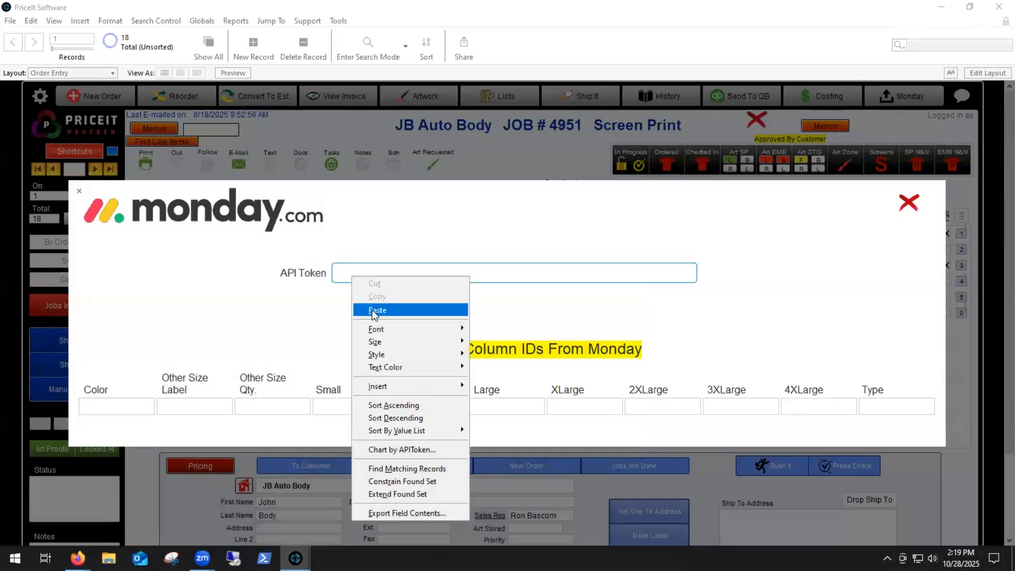
click(372, 310)
click(229, 263)
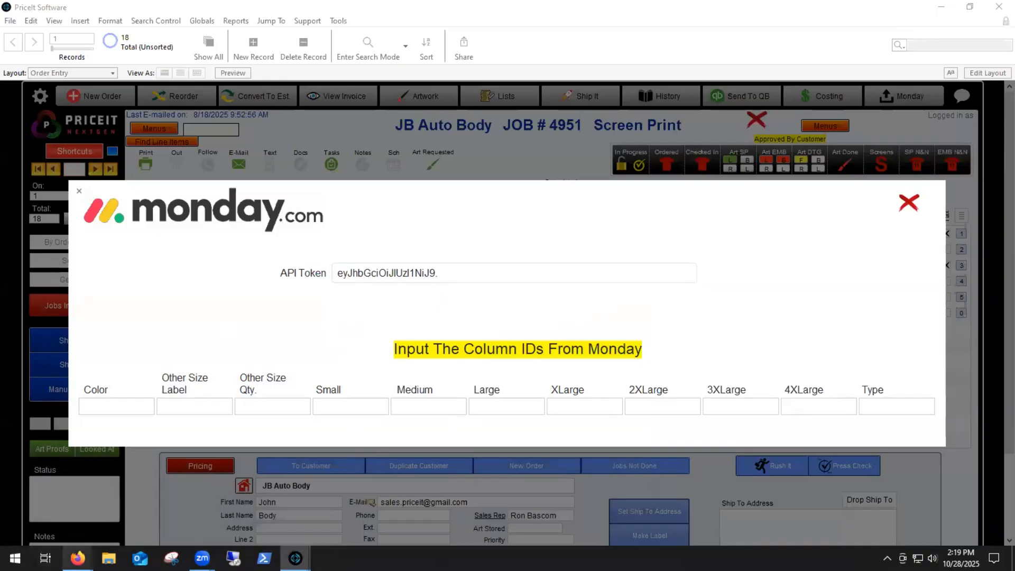
Step: Switch to monday.com, open the PriceIt board in the main workspace and widen its Item column
mouse_move(78, 558)
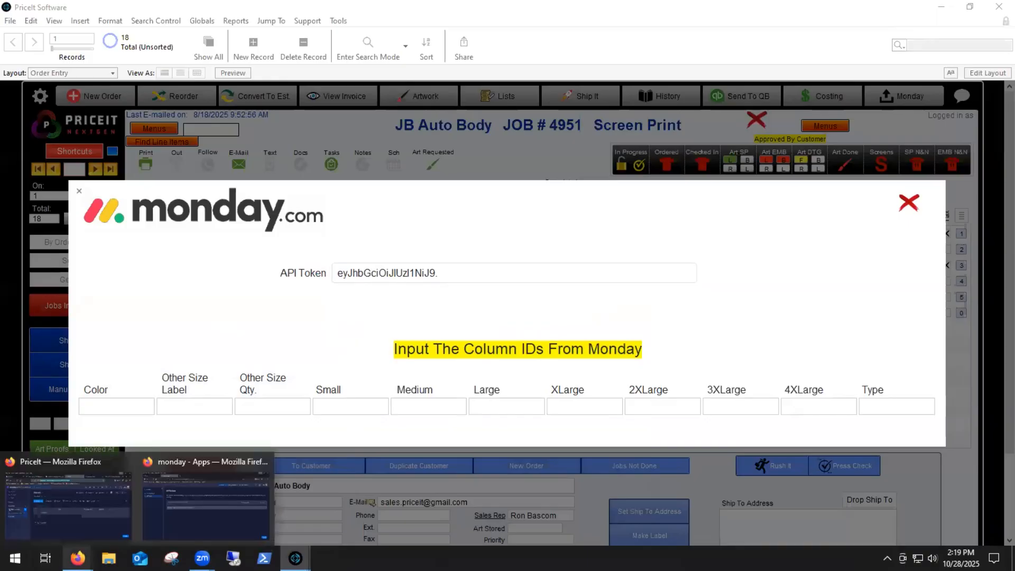
click(198, 509)
click(56, 35)
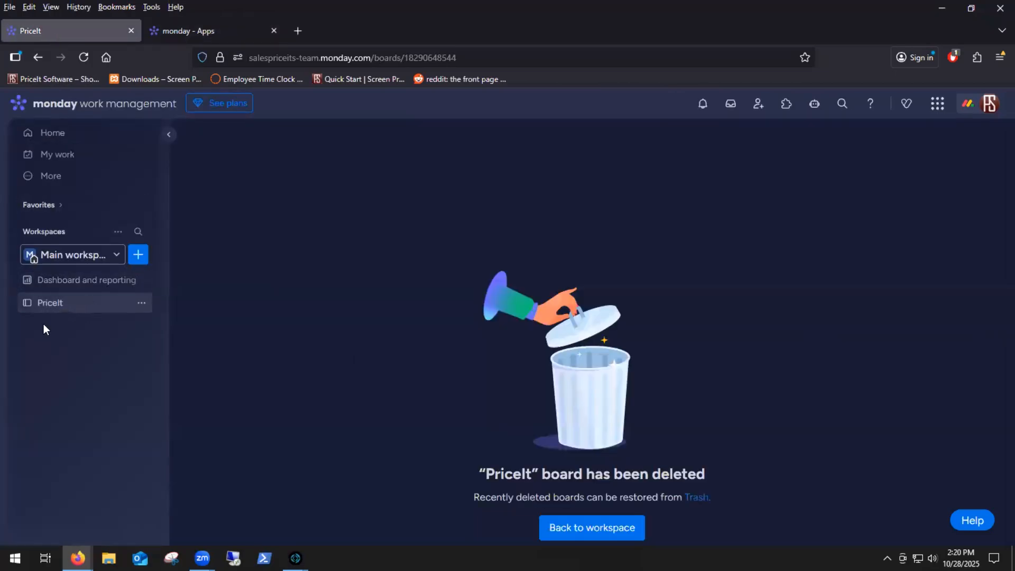
click(74, 304)
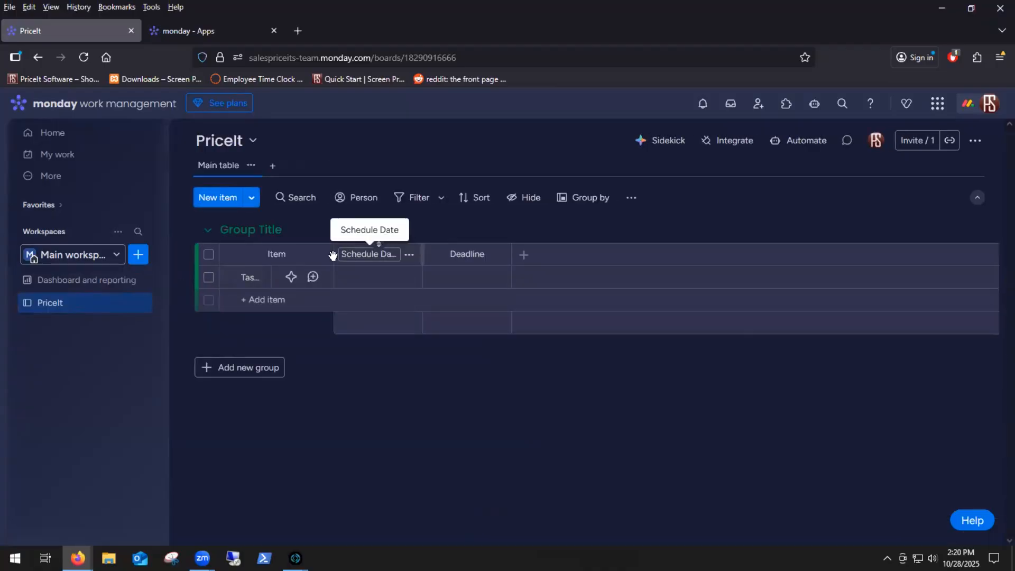
drag(333, 254, 556, 253)
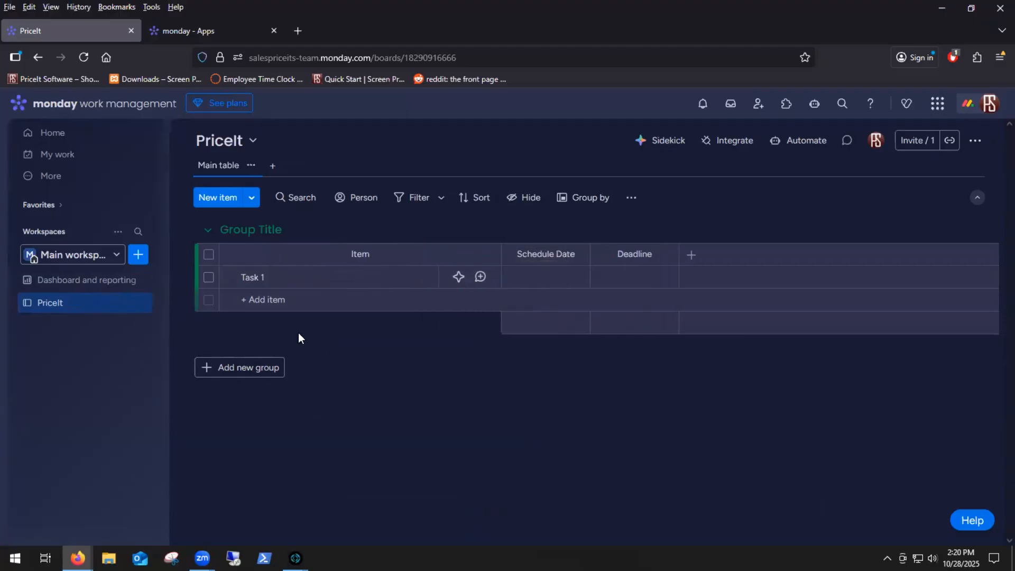
Step: Check which column IDs PriceIt's Monday setup asks for, and return to the monday.com board in Firefox
mouse_move(296, 558)
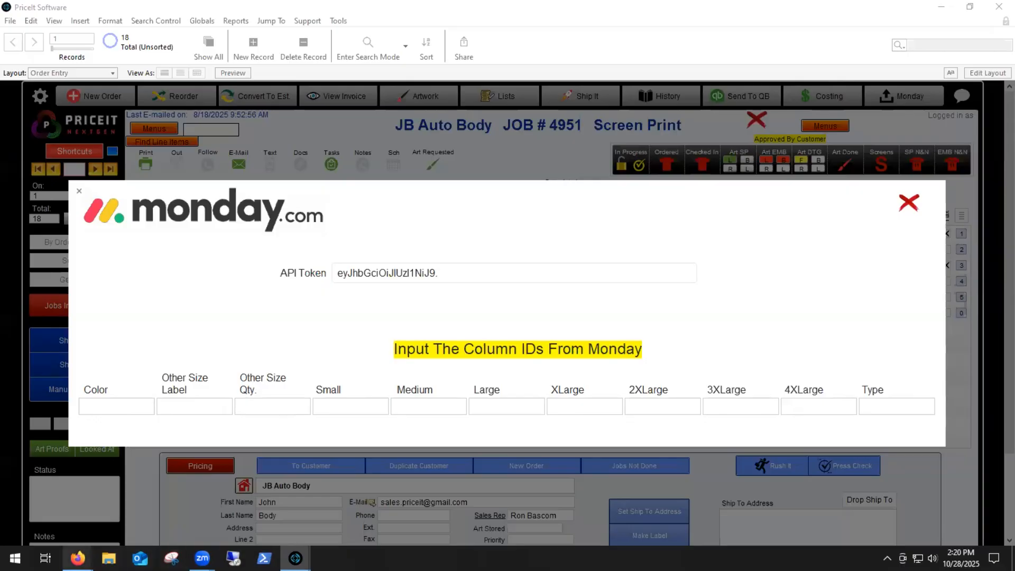
mouse_move(78, 558)
click(192, 494)
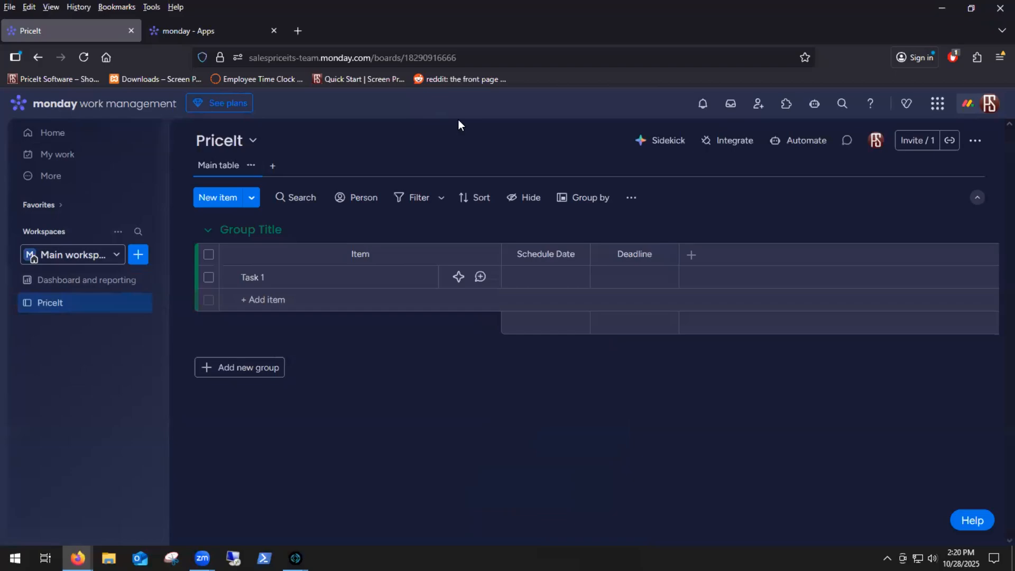
Step: Search the monday.labs features for "developer", check whether Developer mode is enabled and close the feature list
click(990, 105)
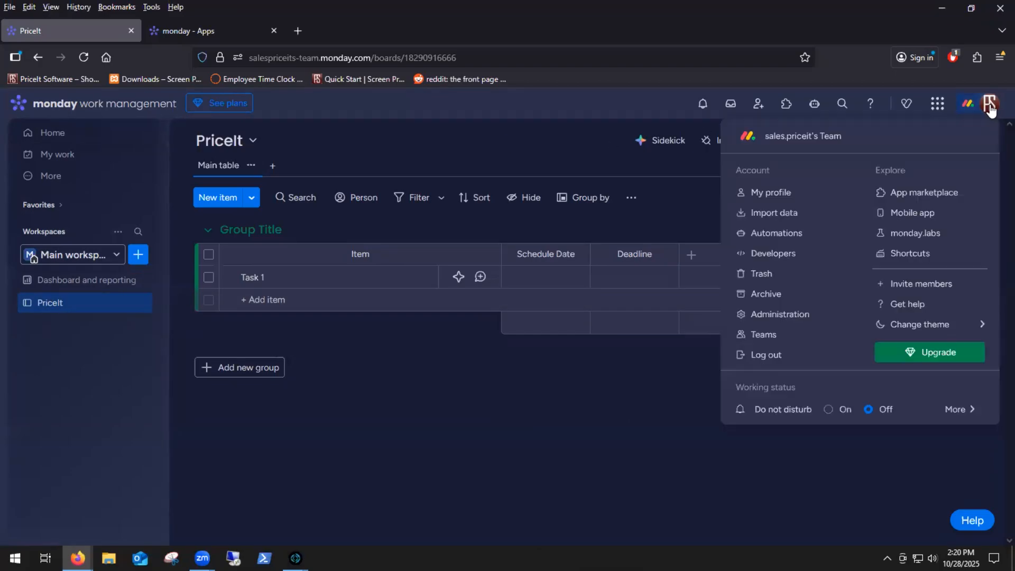
click(906, 235)
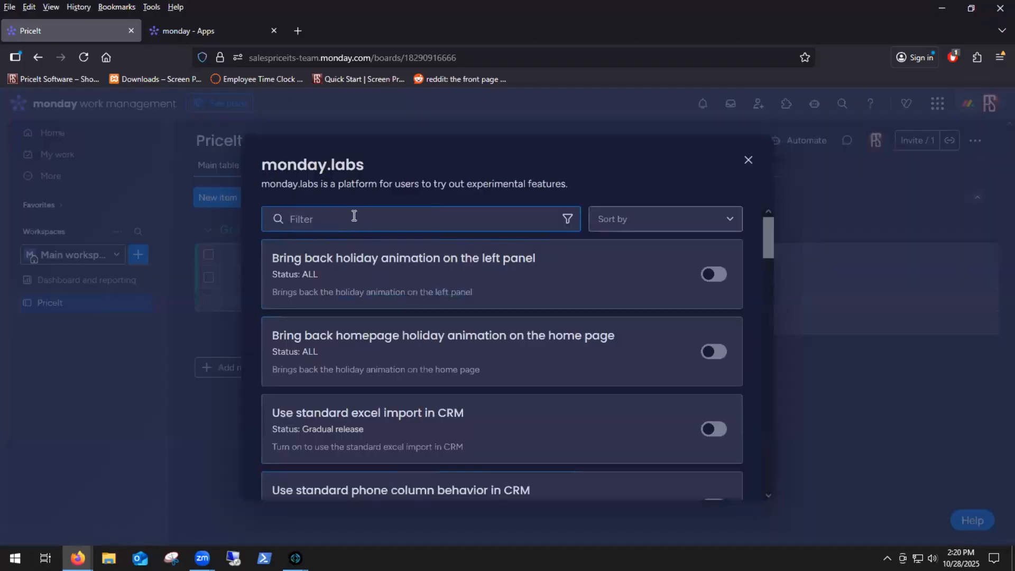
text(developer)
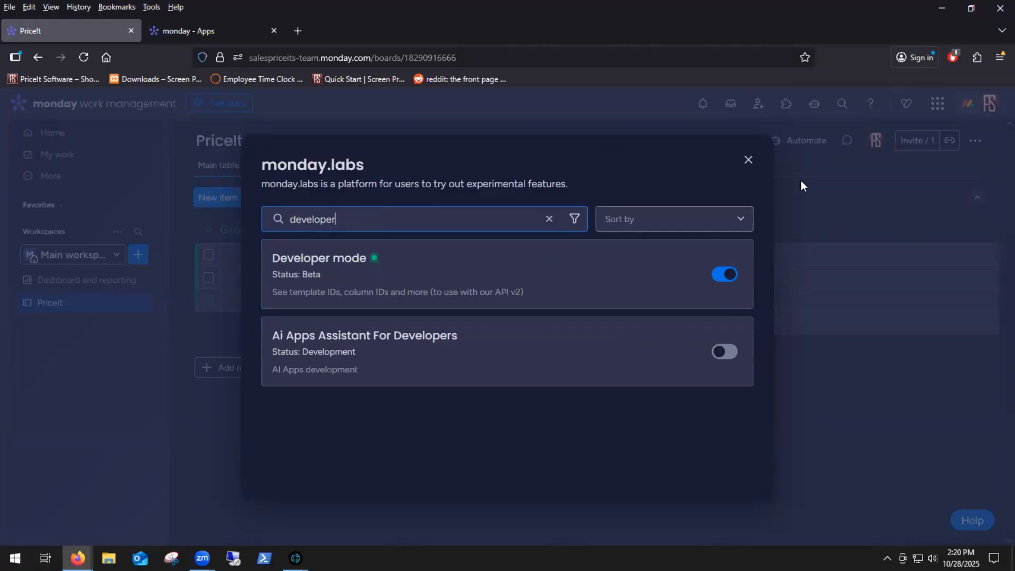
key(Escape)
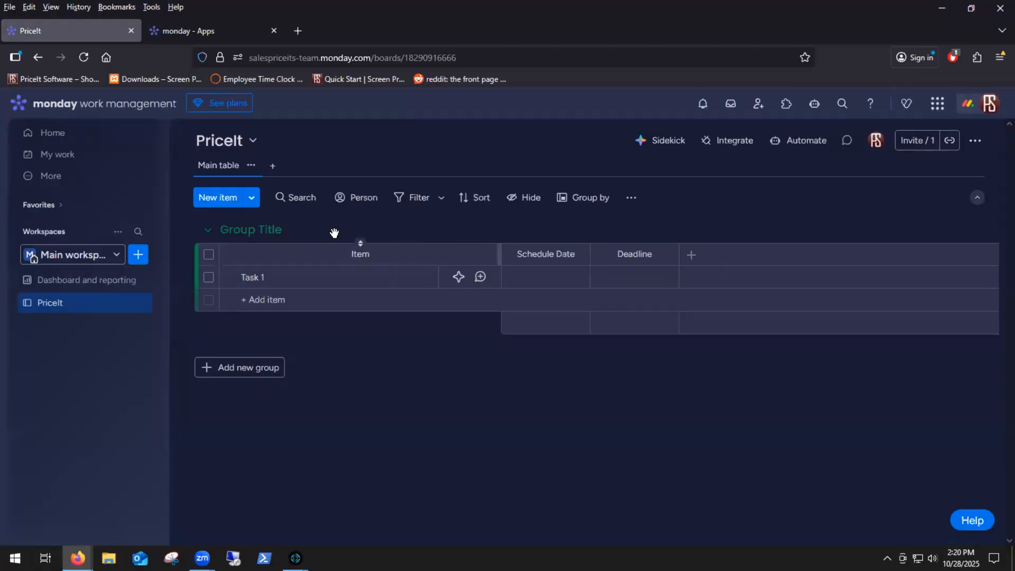
Step: Expand the subitems of Task 1 and delete their default Owner, Status and Date columns
click(228, 278)
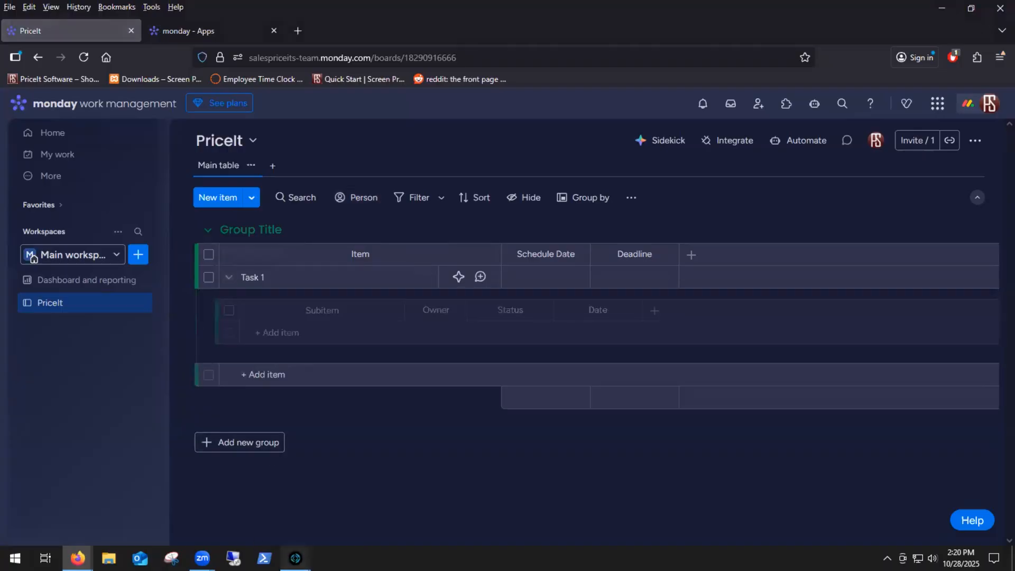
click(370, 505)
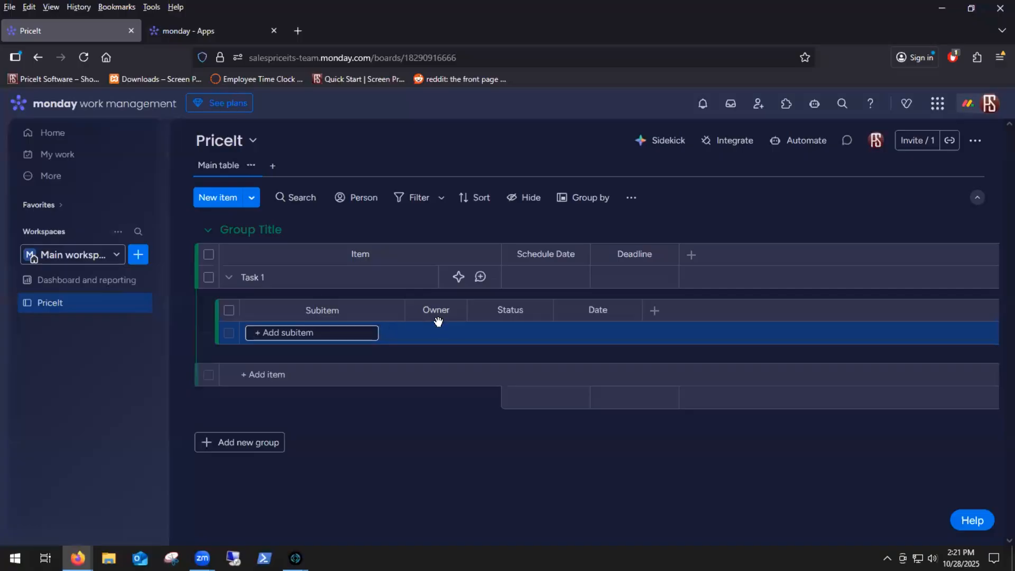
click(459, 314)
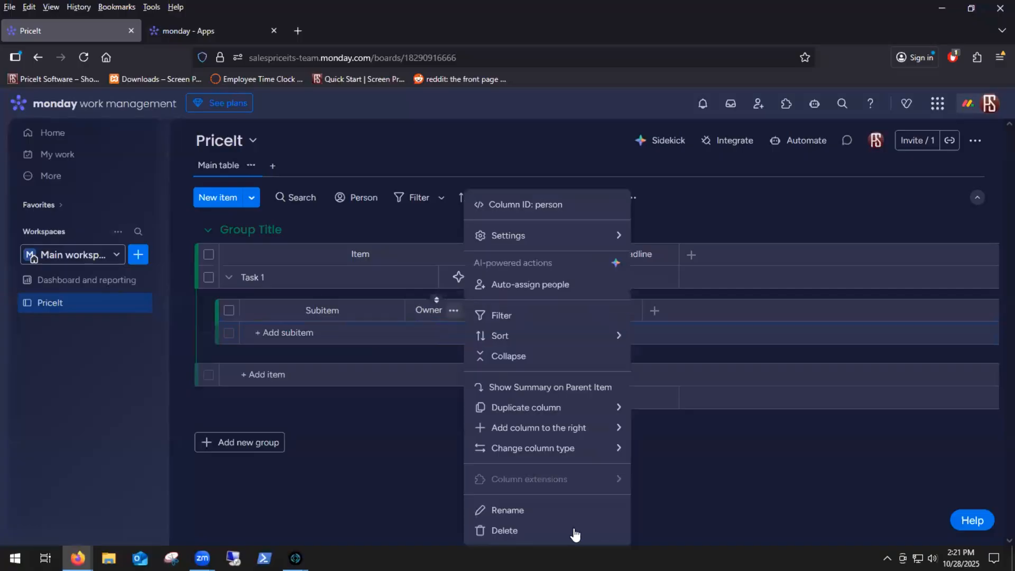
click(535, 531)
click(653, 195)
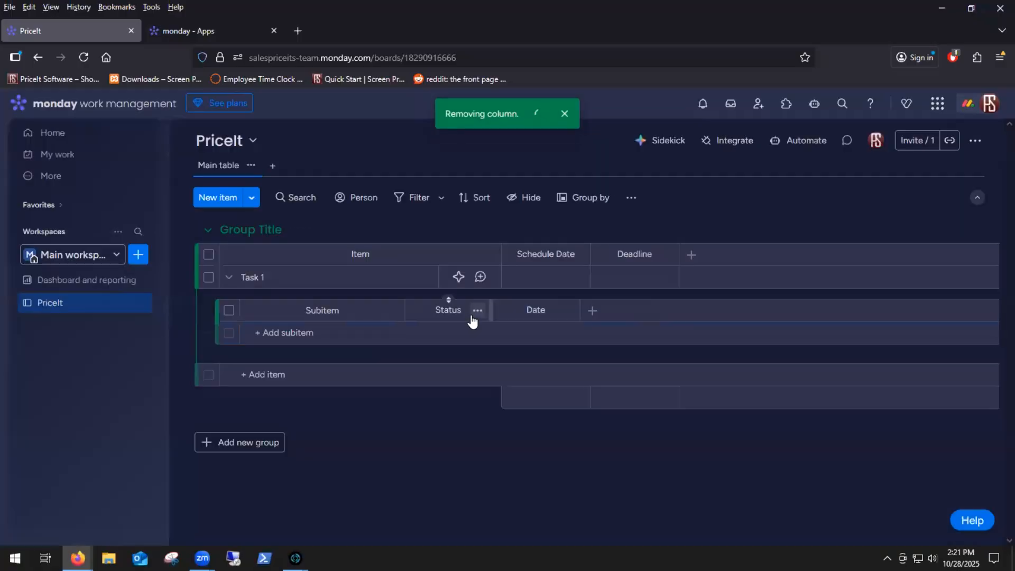
click(476, 312)
click(529, 529)
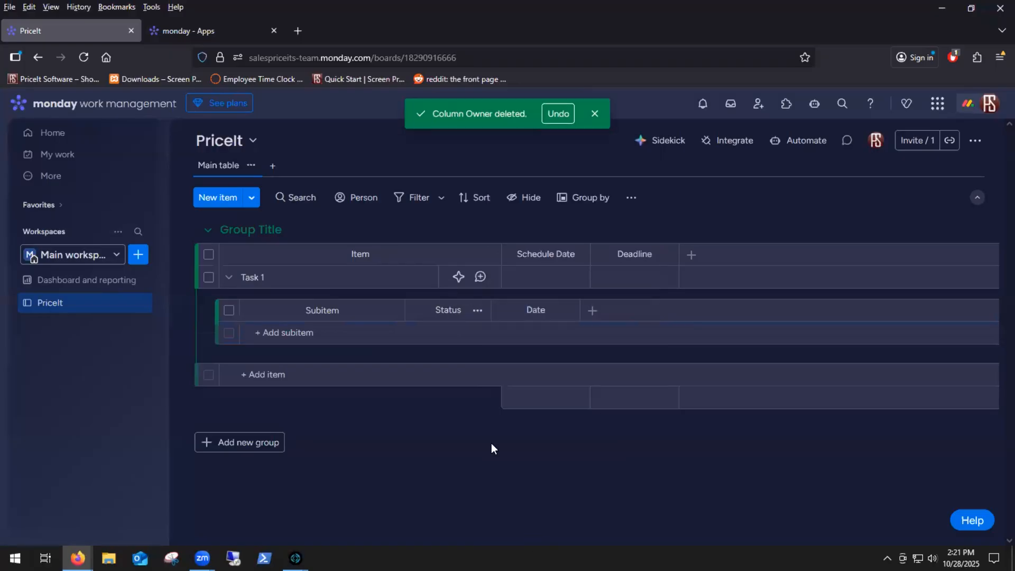
click(653, 186)
click(480, 311)
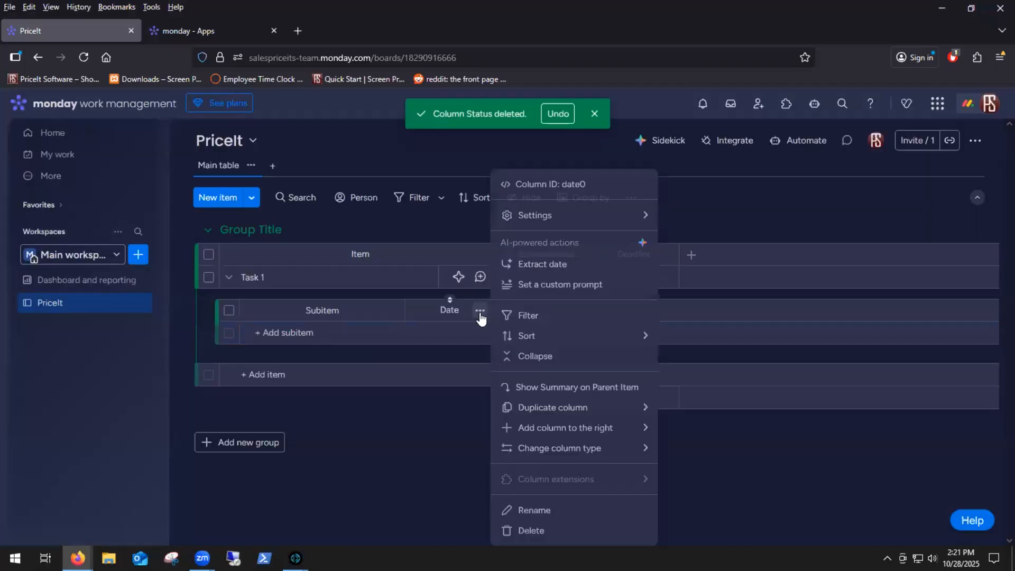
click(550, 536)
click(656, 189)
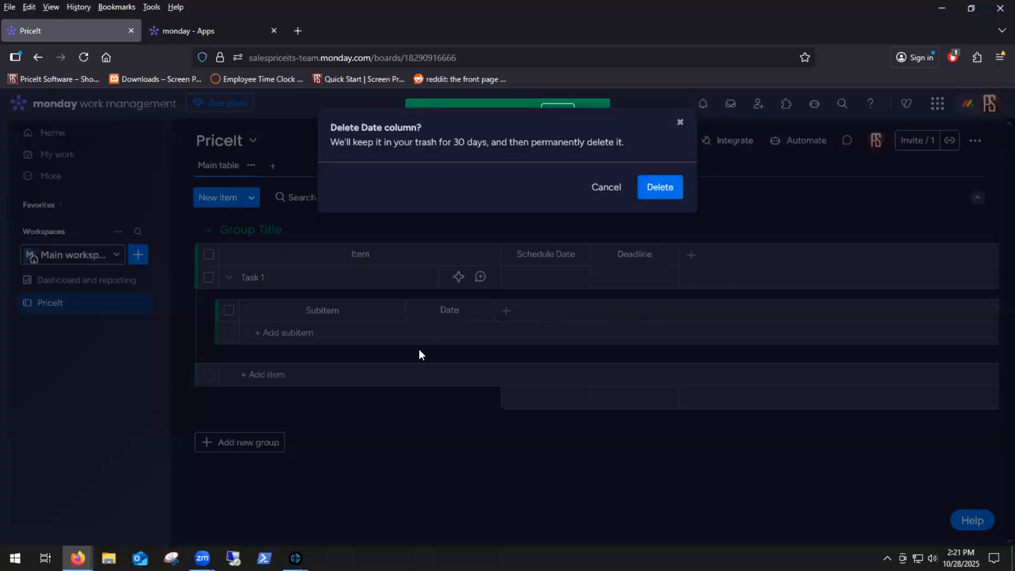
Step: Add a text column to the subitems of Task 1 and name it Color
click(418, 311)
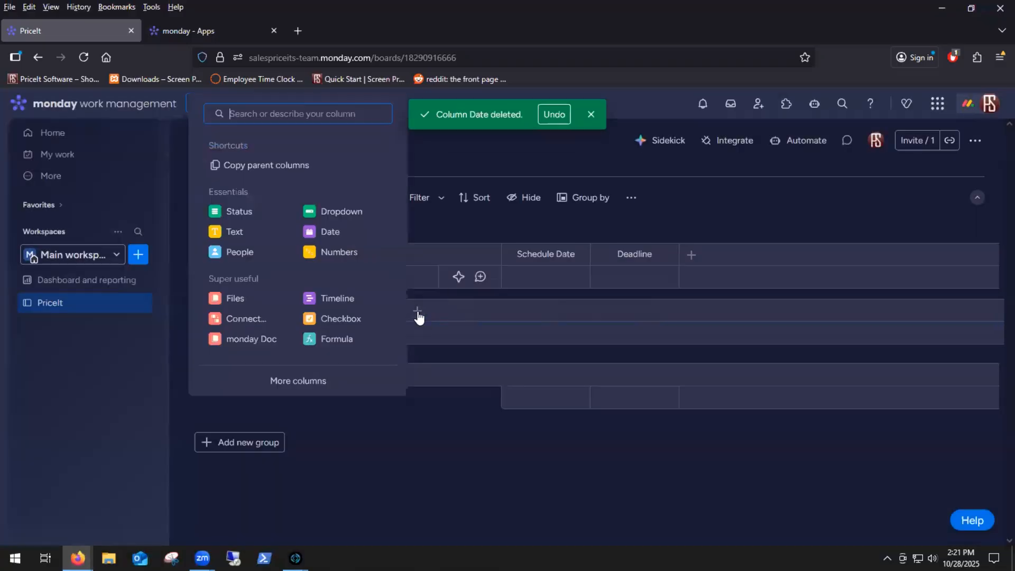
click(237, 231)
click(454, 312)
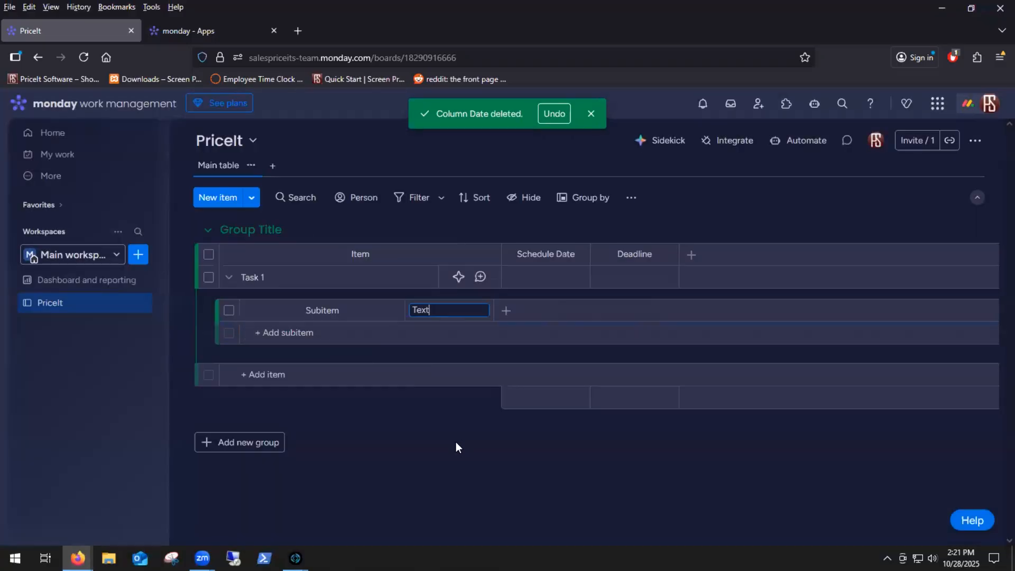
key(BackSpace)
key(BackSpace)
Step: Add a second text column to the subitems, after Color, and name it Other Size
click(506, 310)
click(350, 239)
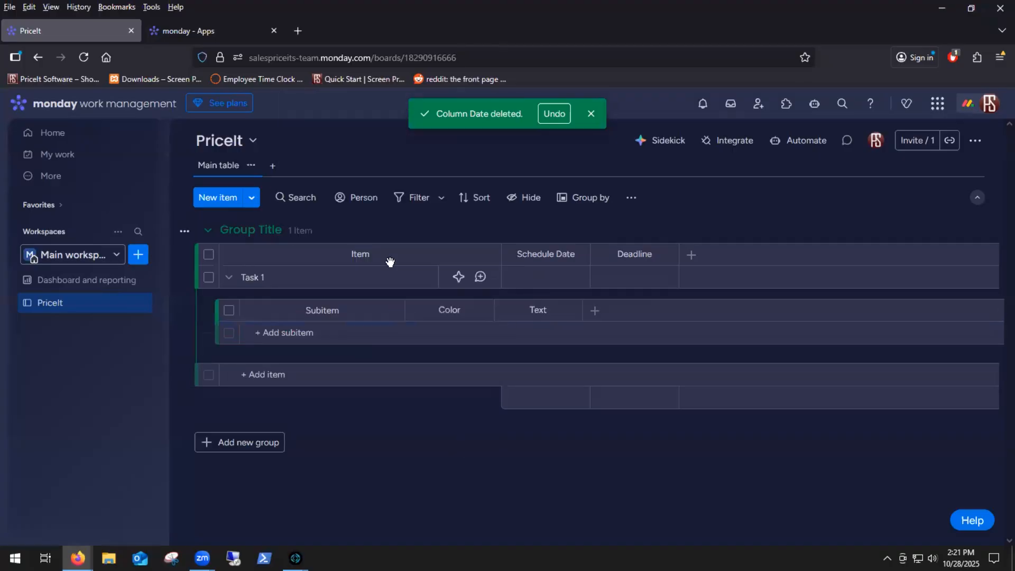
click(535, 311)
key(ctrl+a)
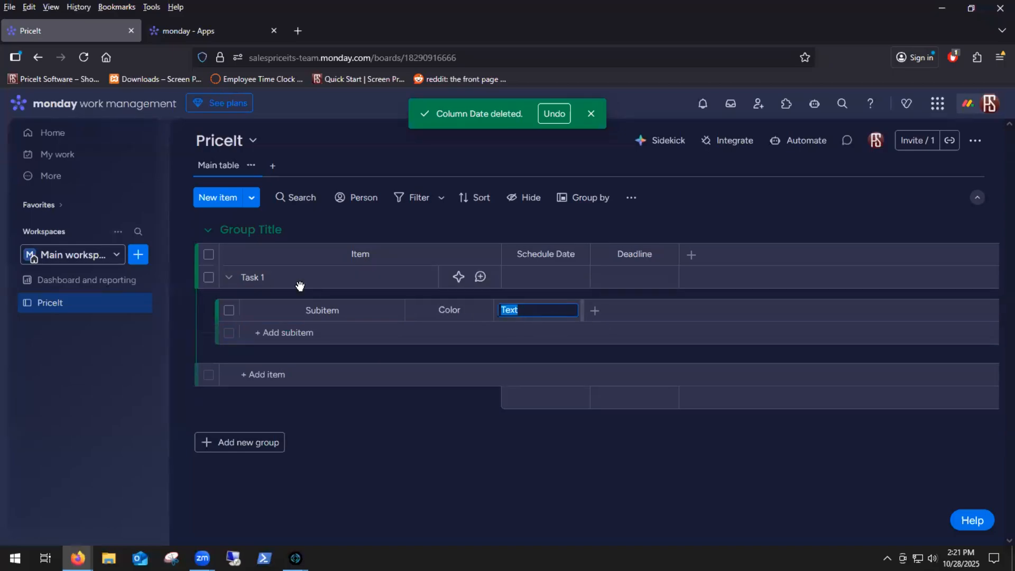
text(Other Size)
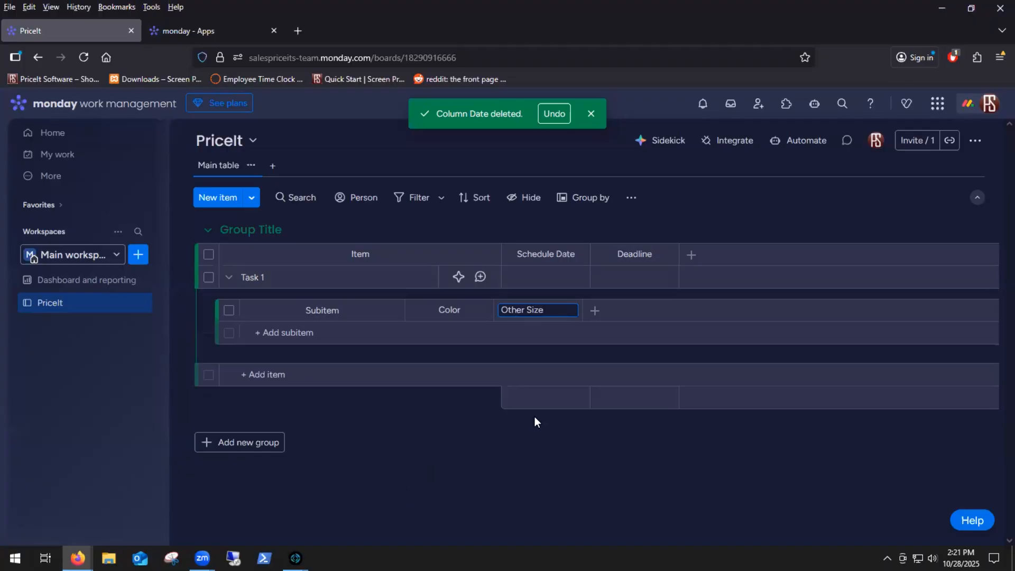
key(Return)
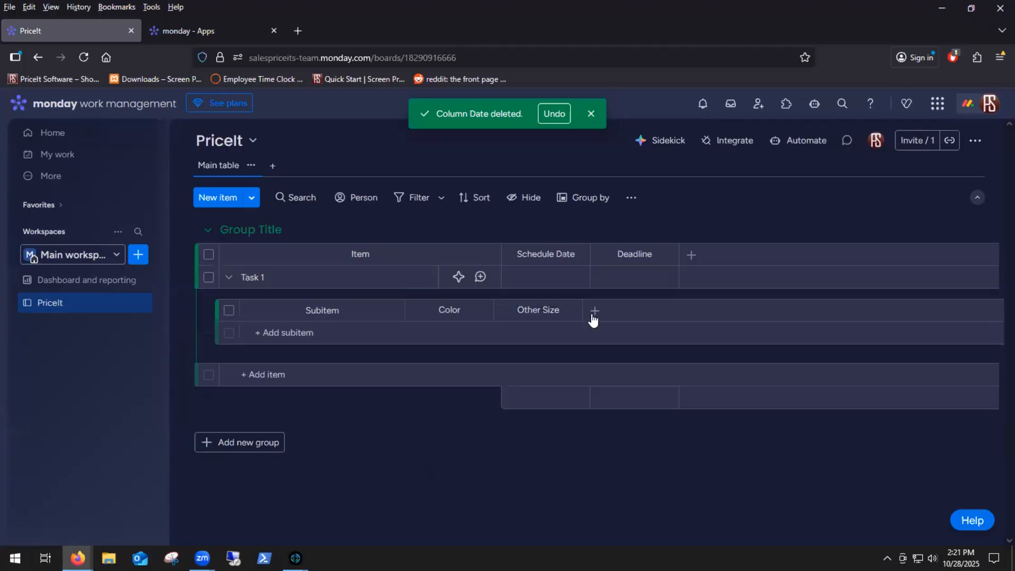
Step: Add a numbers column to the subitems of Task 1, after Other Size, and name it Other Qty
click(596, 311)
click(540, 259)
click(642, 310)
key(ctrl+a)
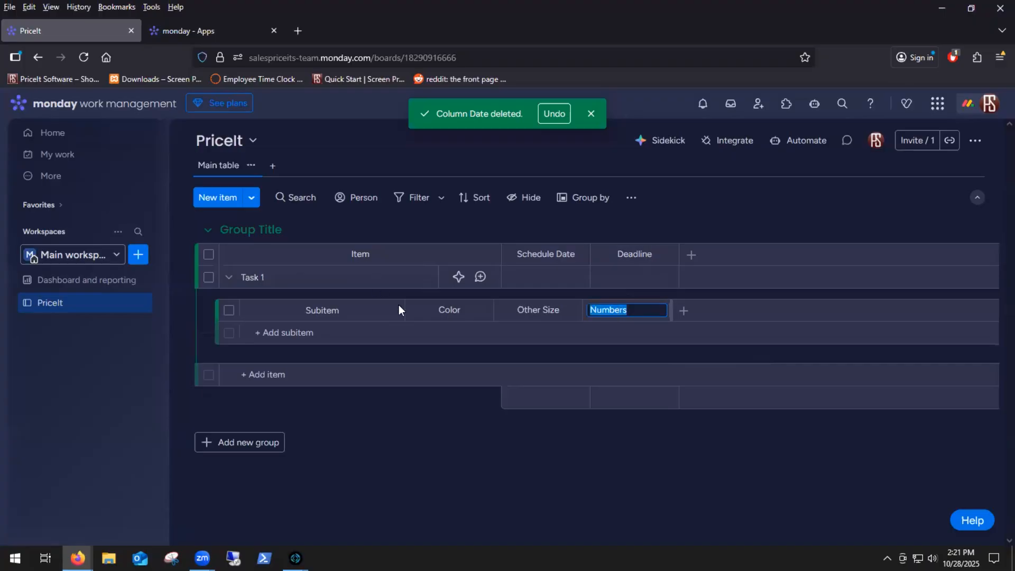
text(Other Qty)
key(Return)
Step: Add a numbers column to the subitems, after Other Qty, and name it Small
click(683, 313)
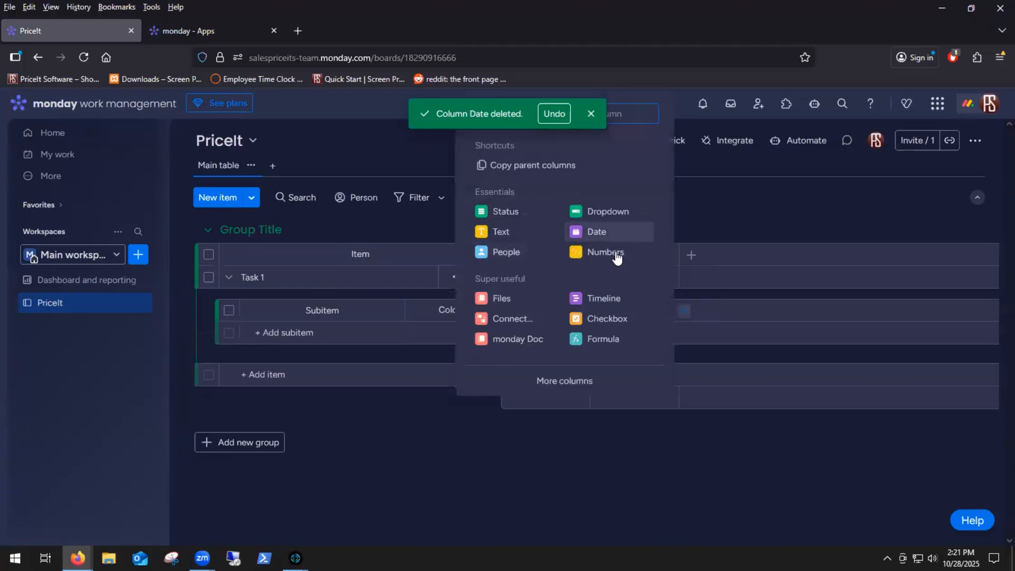
click(609, 252)
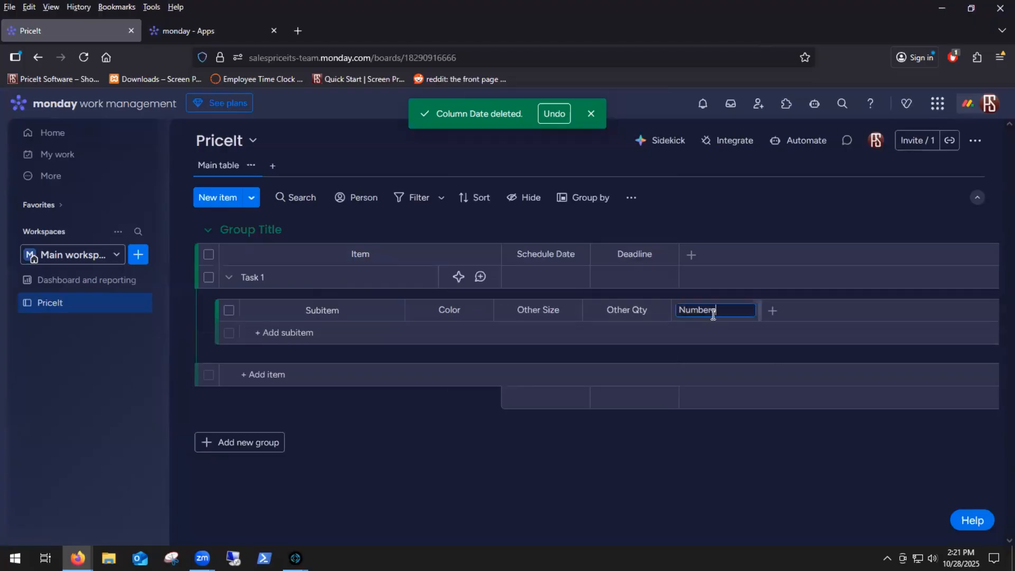
key(ctrl+a)
text(S)
key(Return)
click(773, 311)
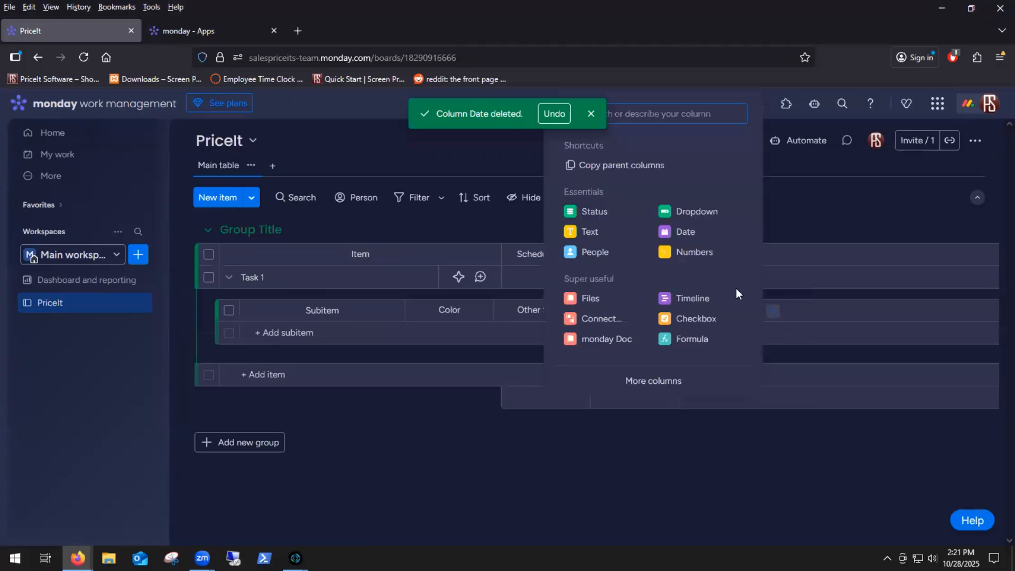
click(601, 239)
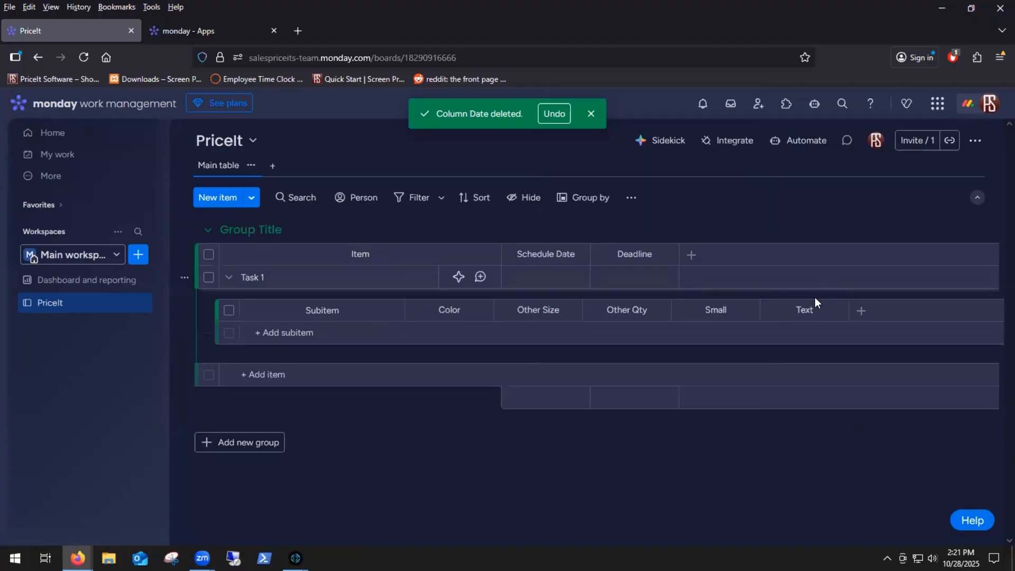
click(835, 311)
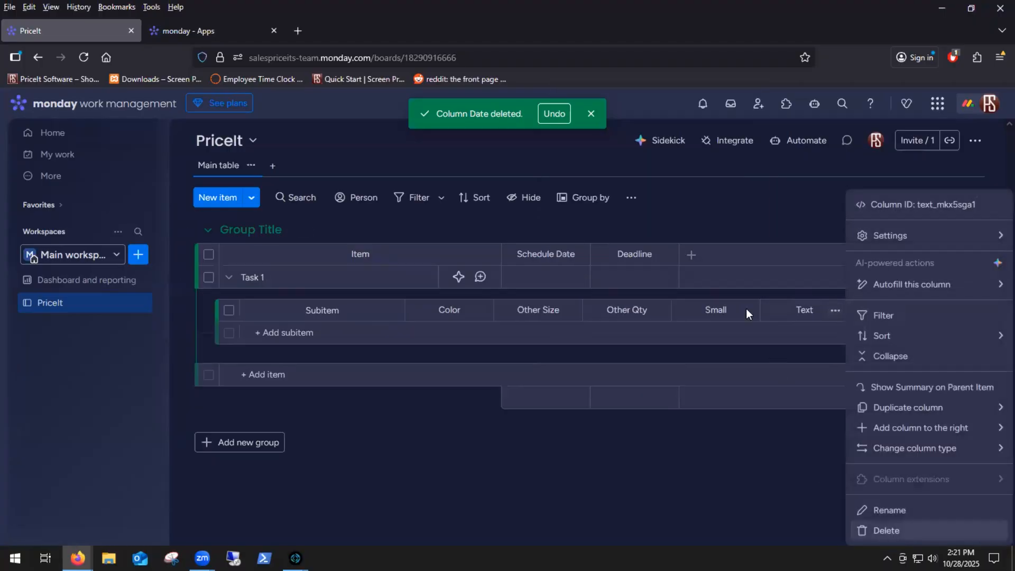
click(884, 527)
click(668, 189)
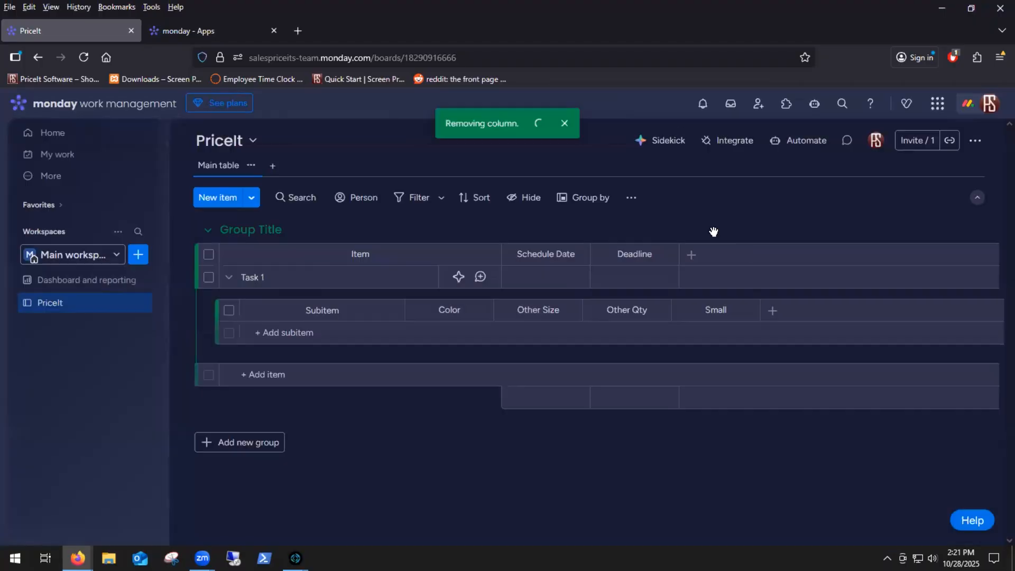
Step: Add a numbers column to the subitems, after Small, and name it Medium
click(772, 311)
click(693, 260)
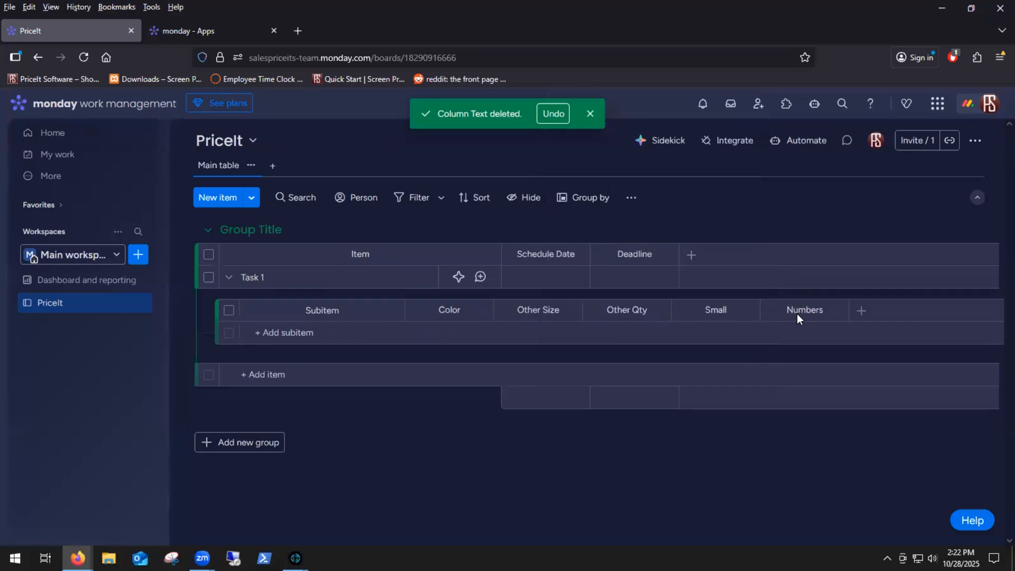
click(809, 309)
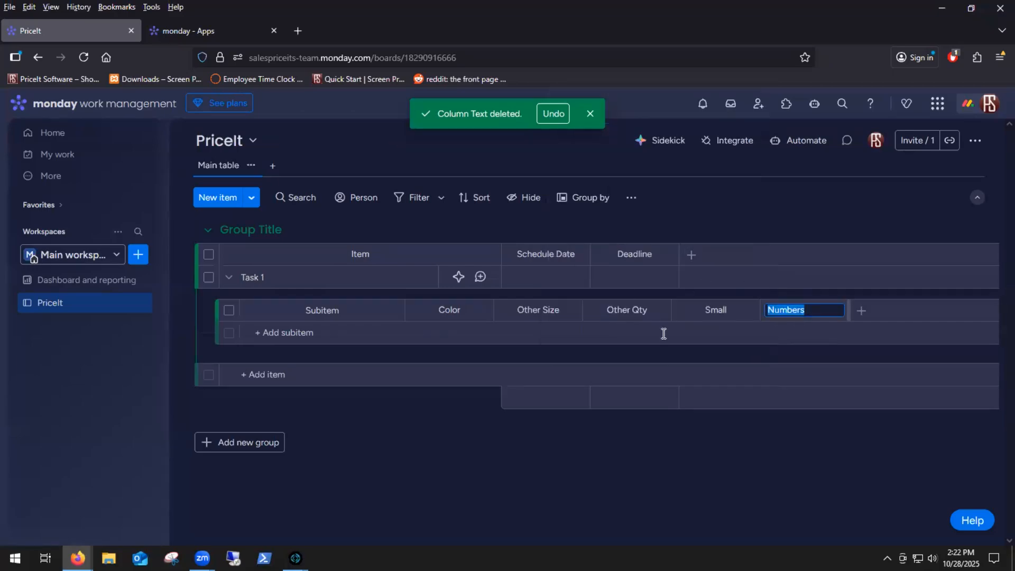
text(Medium)
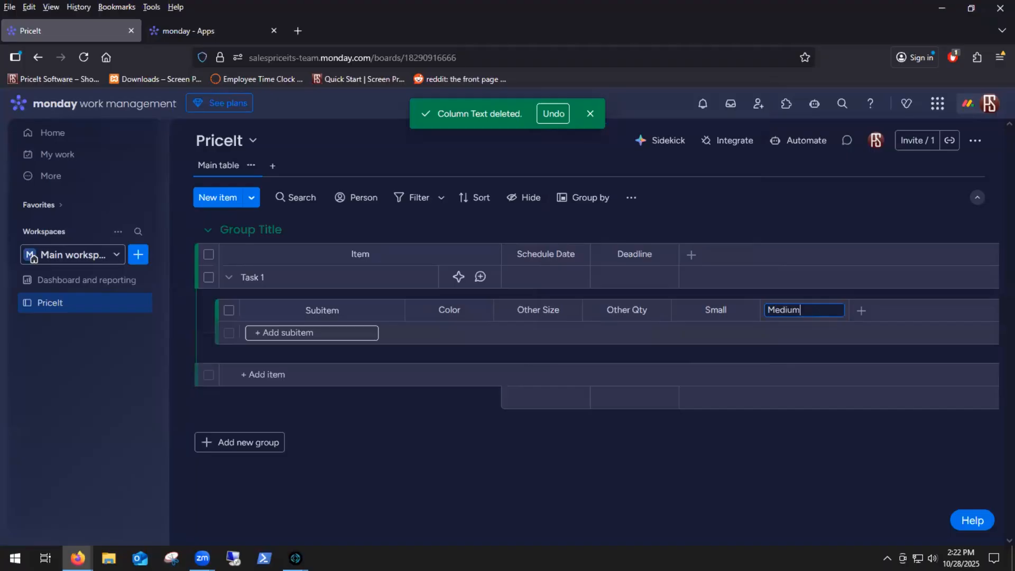
key(Return)
Step: Add a numbers column to the subitems, after Medium, and name it Large
click(861, 311)
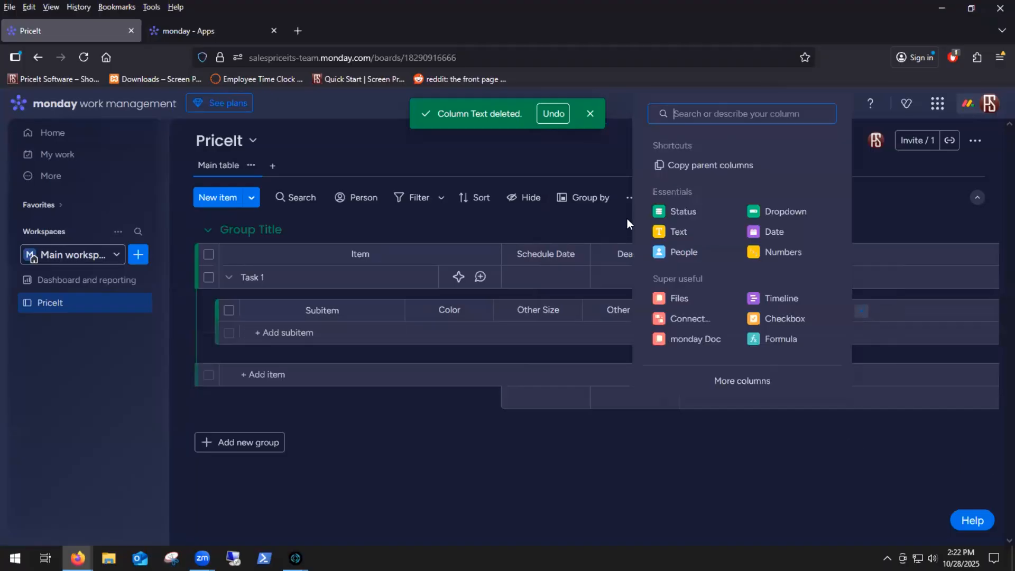
click(783, 252)
click(901, 315)
text(Large)
key(Return)
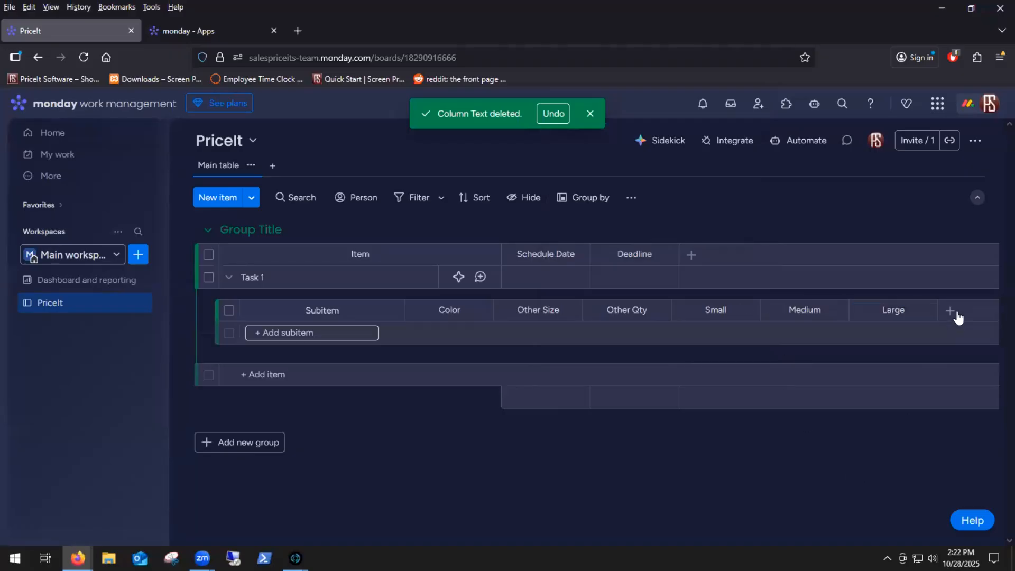
Step: Add a numbers column to the subitems, after Large, and name it XL
click(951, 312)
click(872, 251)
click(954, 311)
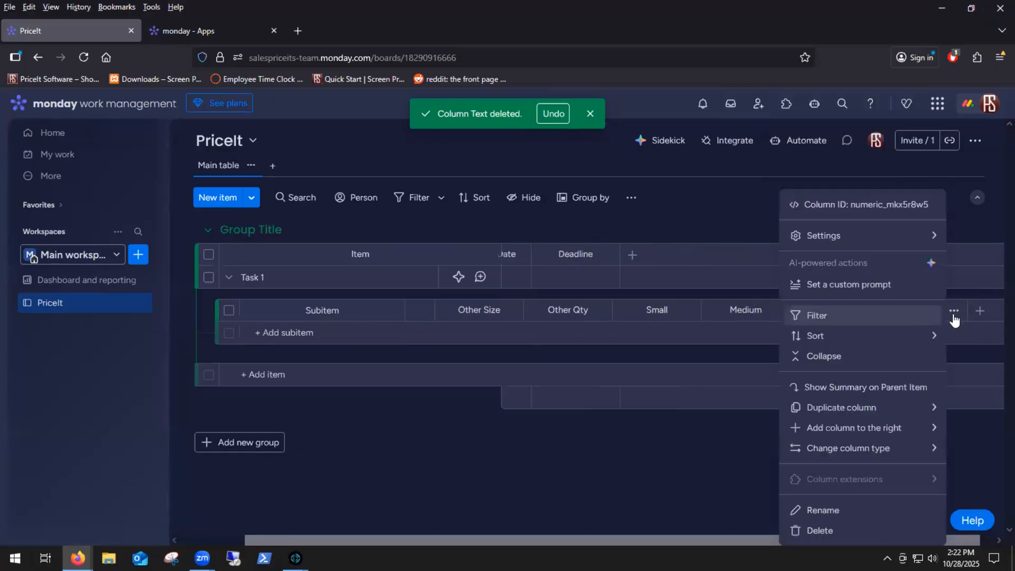
click(927, 314)
drag(928, 315, 863, 325)
text(XL)
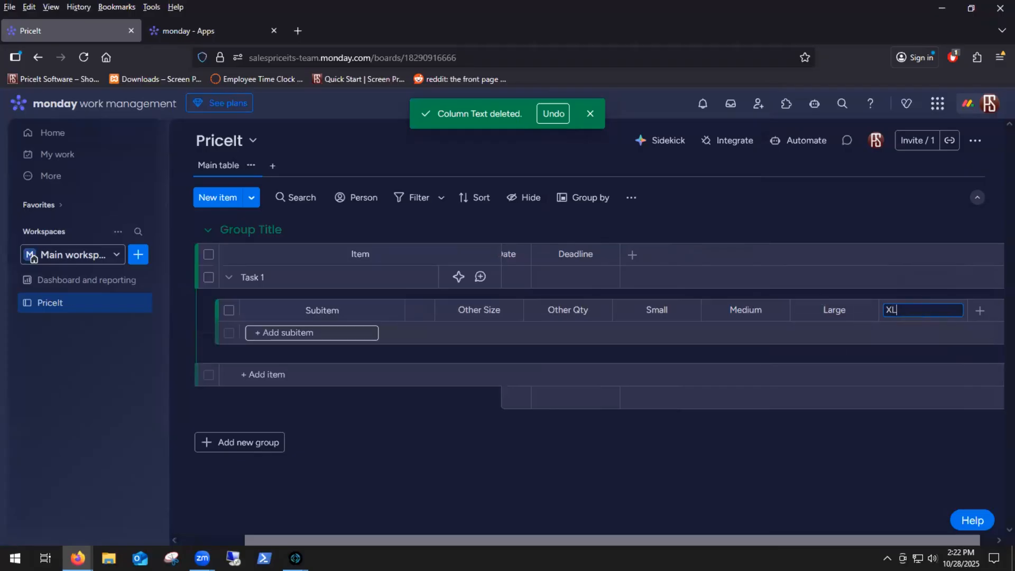
click(962, 351)
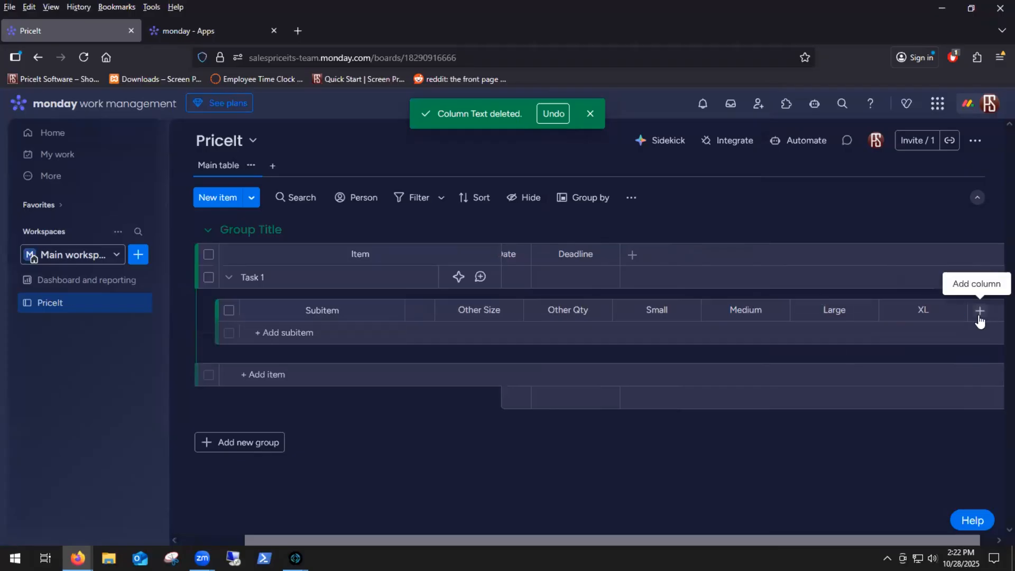
Step: Add a numbers column to the subitems, after XL, and name it 2XL
click(980, 312)
click(873, 253)
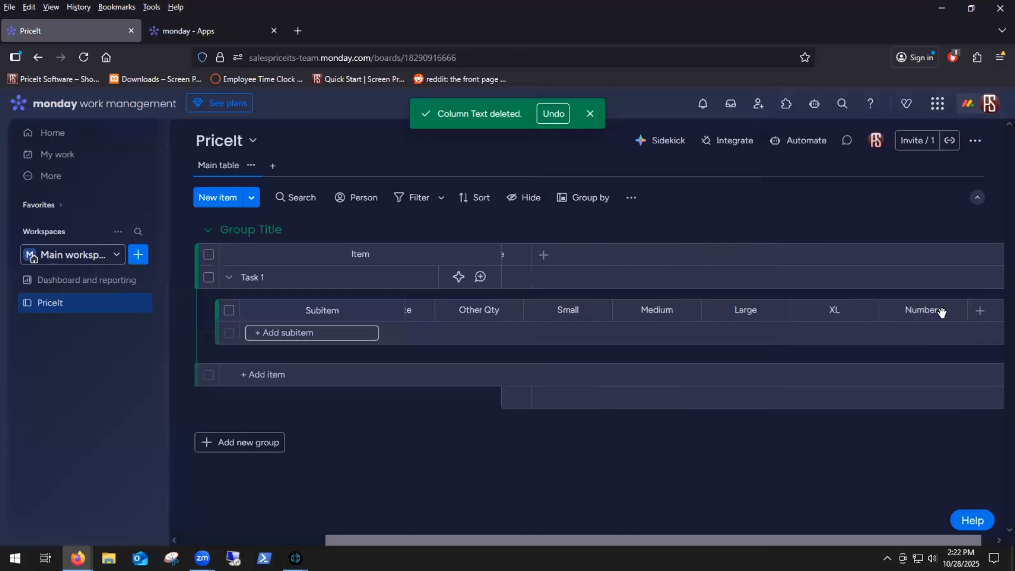
drag(924, 310, 853, 314)
drag(816, 311, 904, 324)
click(925, 310)
key(ctrl+a)
text(3)
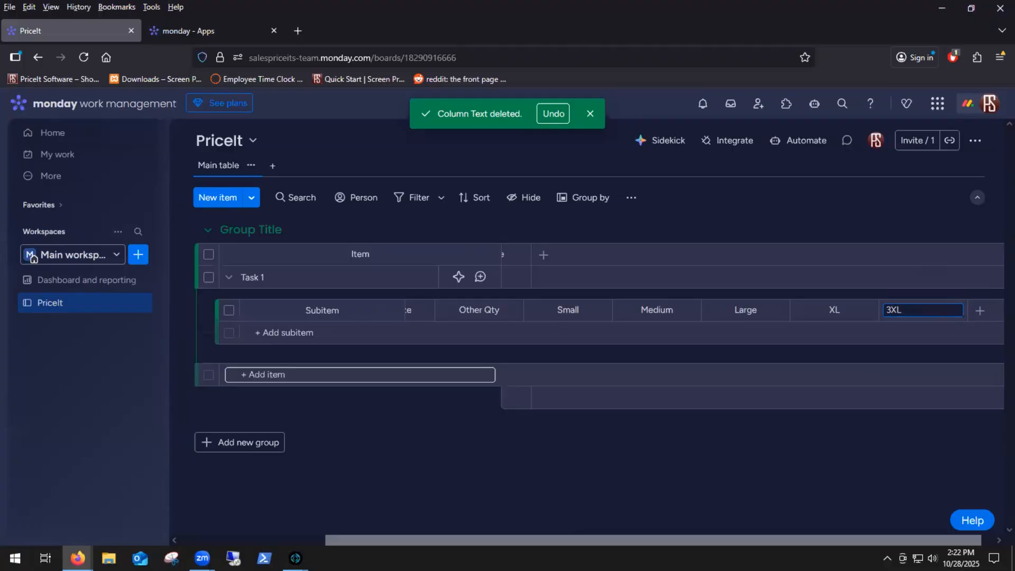
text(XL)
Step: Add a numbers column to the subitems, after 2XL, and name it 3XL
click(980, 310)
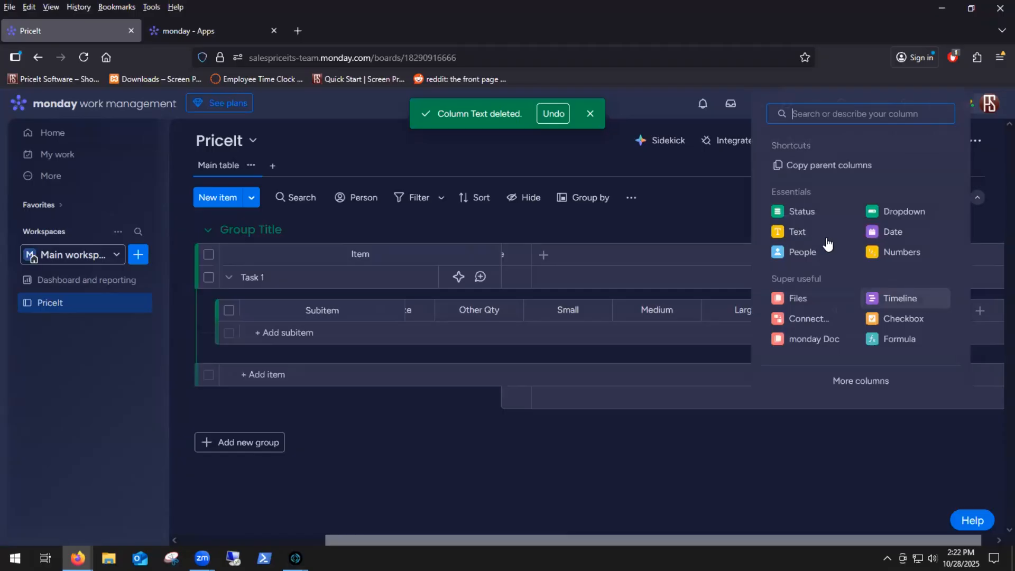
click(901, 252)
click(931, 310)
key(ctrl+a)
text(3)
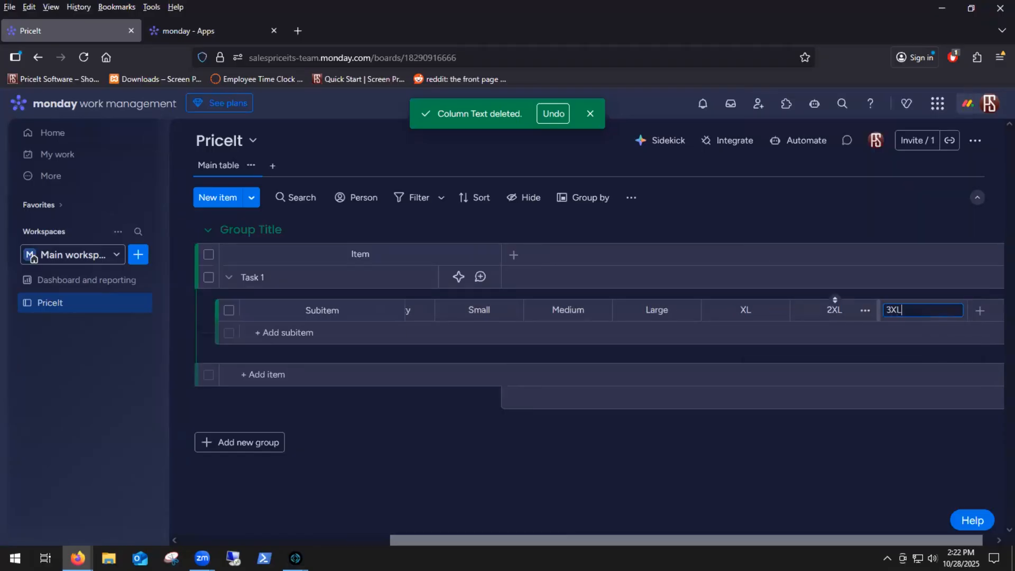
Step: Add a numbers column to the subitems, after 3XL, and name it 4XL
click(980, 311)
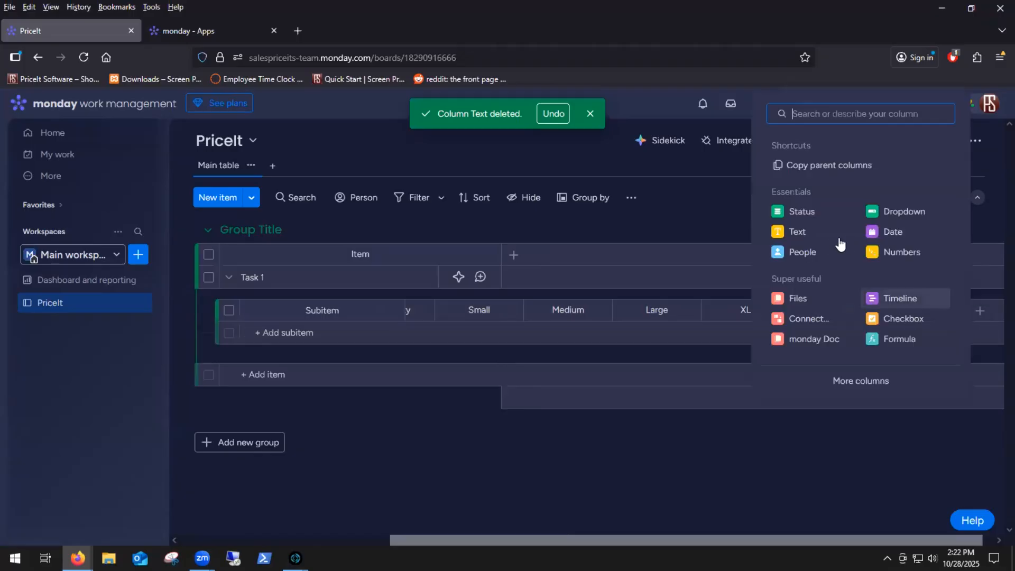
click(903, 252)
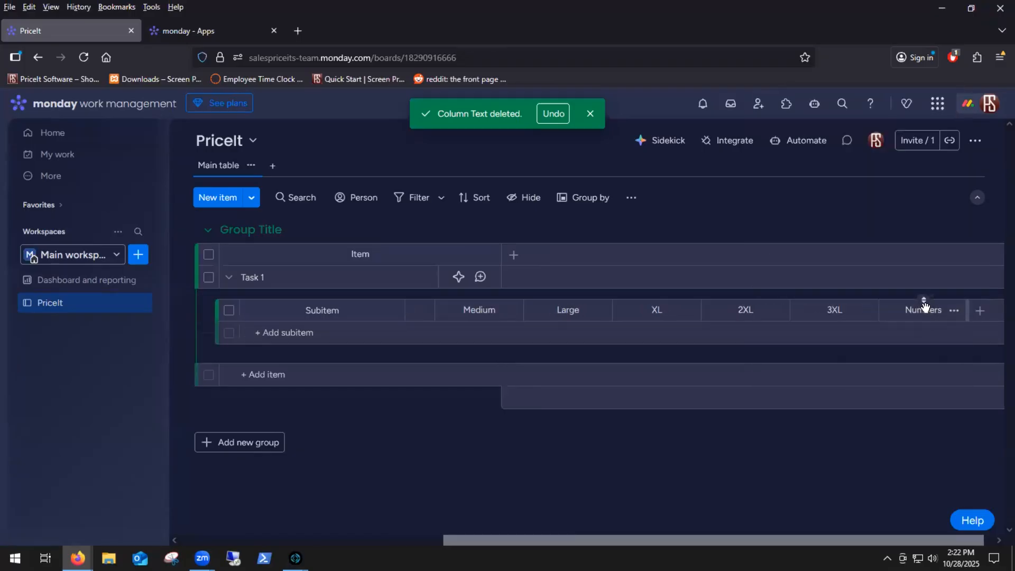
click(933, 312)
key(ctrl+a)
text(4X)
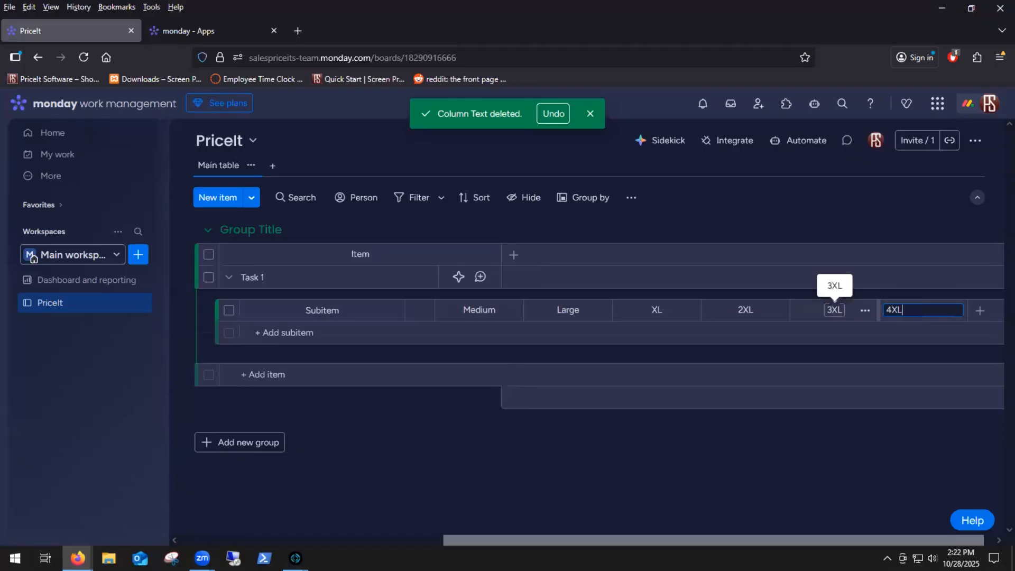
Step: Add a text column to the subitems, after 4XL, and name it Type
click(981, 312)
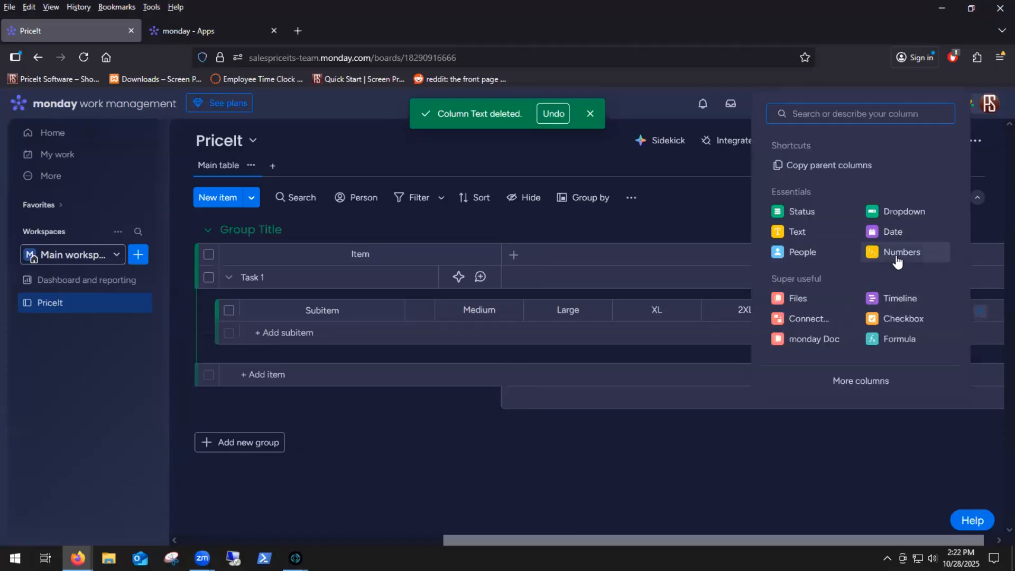
click(797, 232)
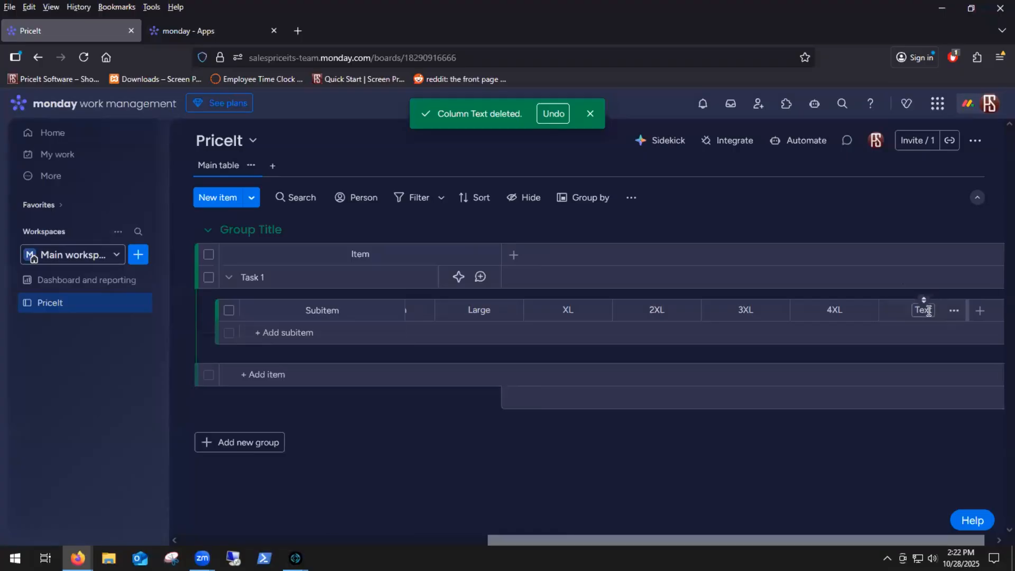
click(923, 311)
text(Type)
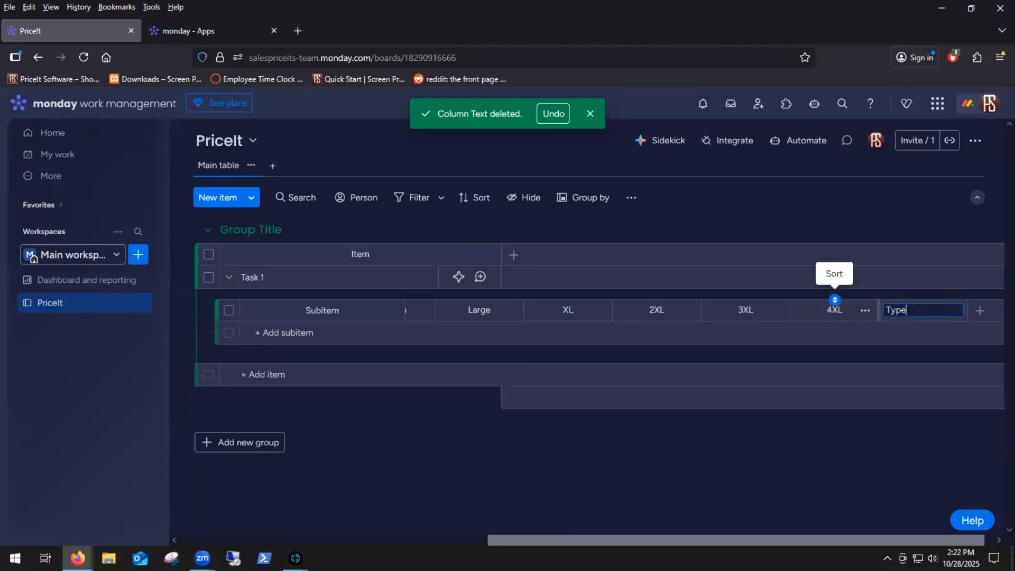
key(Return)
Step: Copy the column ID of the Color subitem column and paste it into the Color field of PriceIt's monday.com window
drag(633, 539, 261, 521)
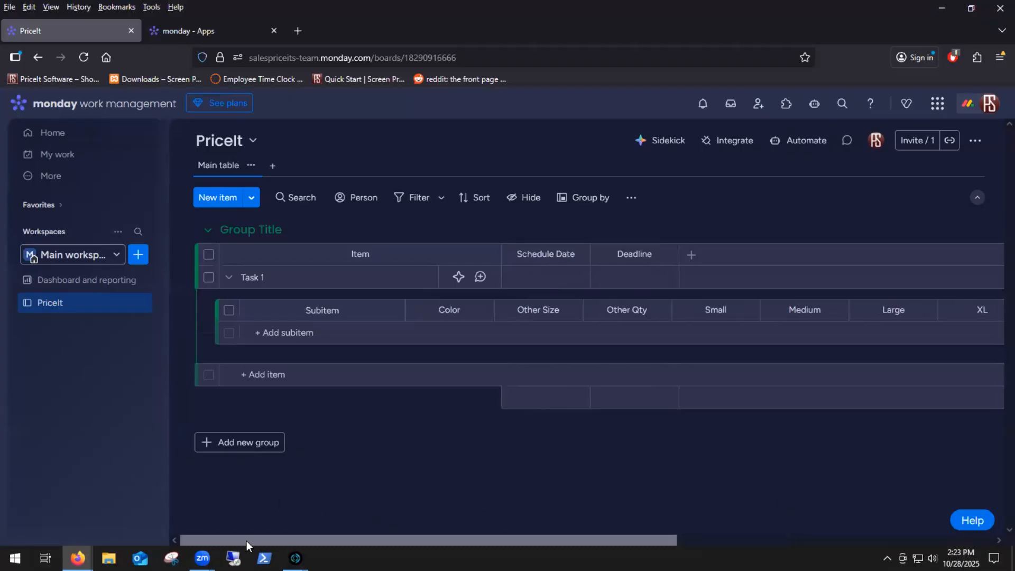
mouse_move(295, 558)
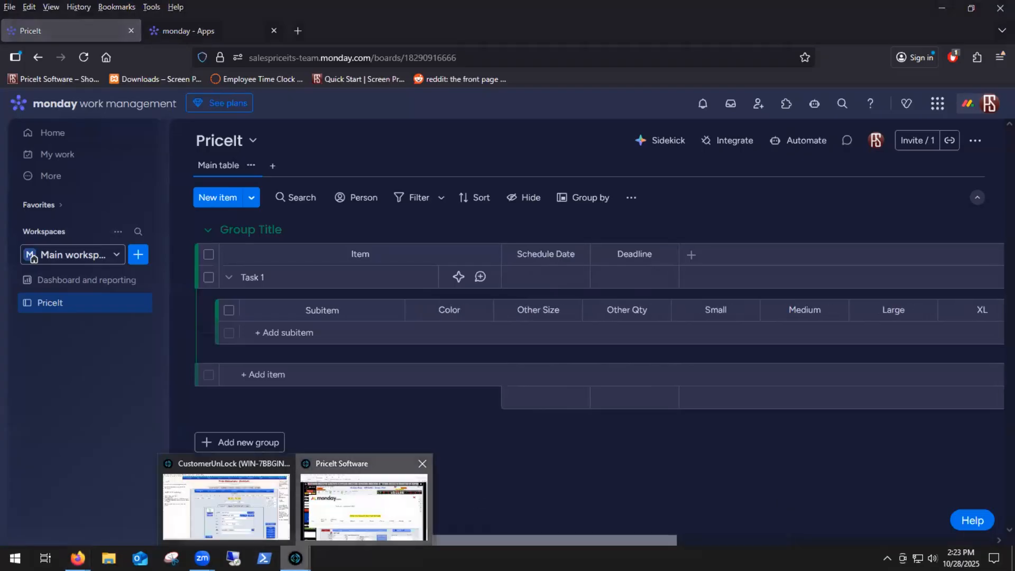
click(381, 502)
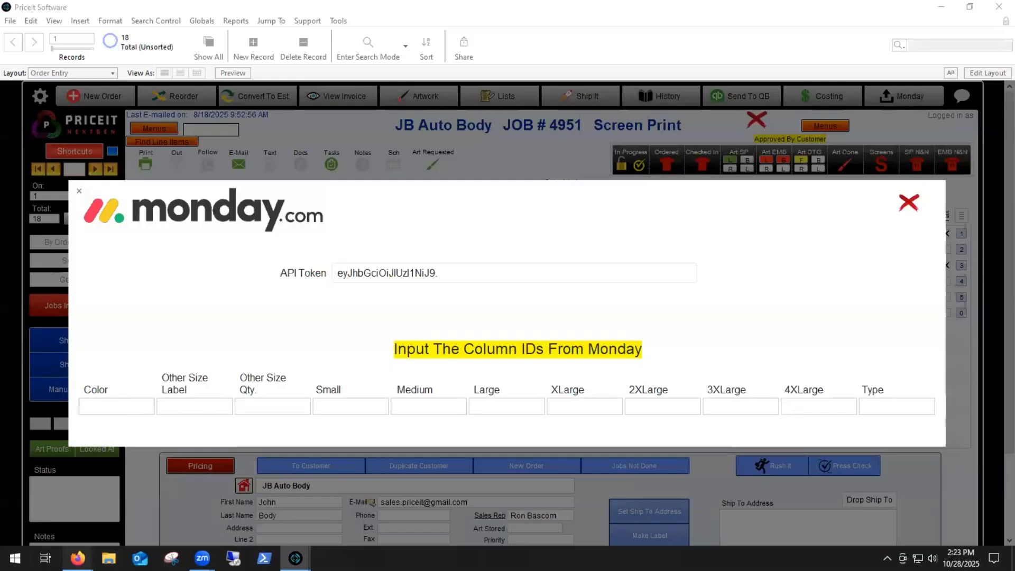
mouse_move(78, 559)
click(191, 492)
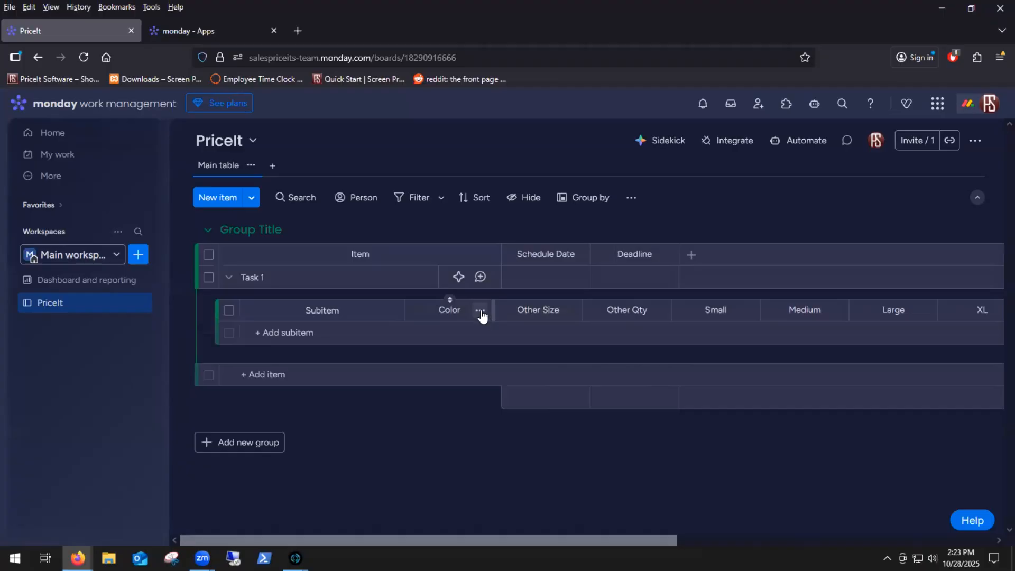
click(481, 313)
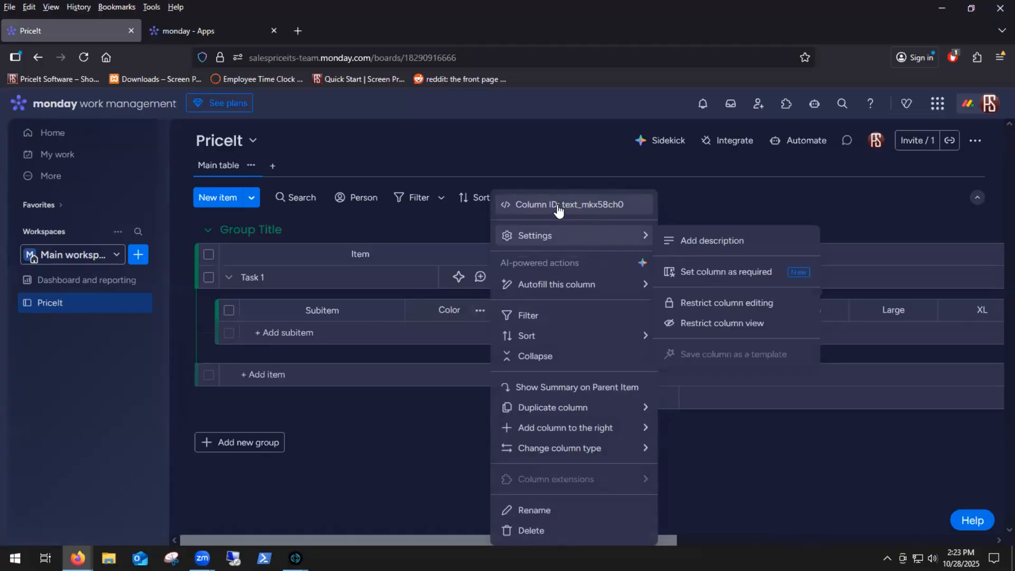
click(559, 211)
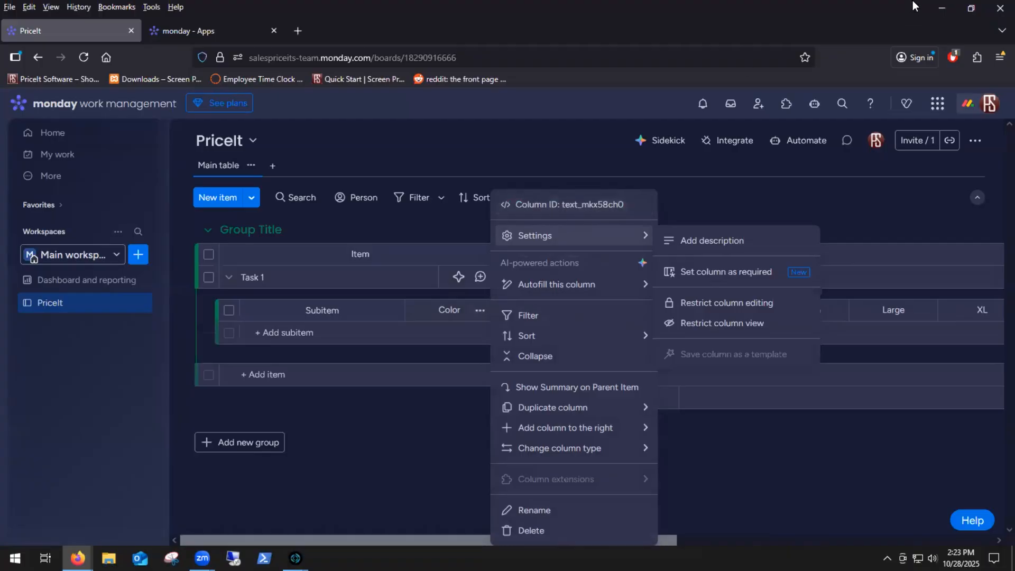
click(941, 10)
click(109, 411)
right_click(110, 411)
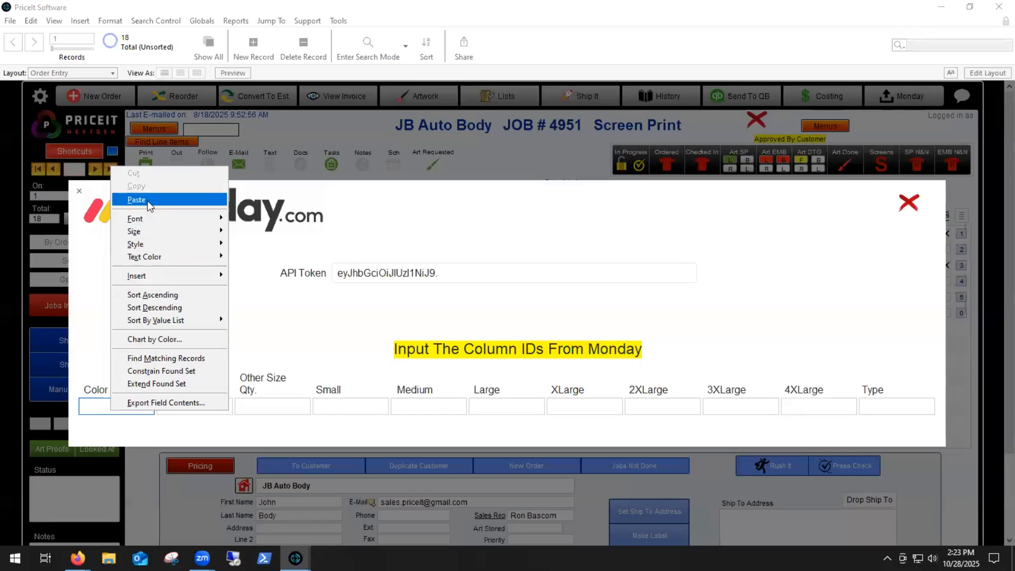
click(148, 202)
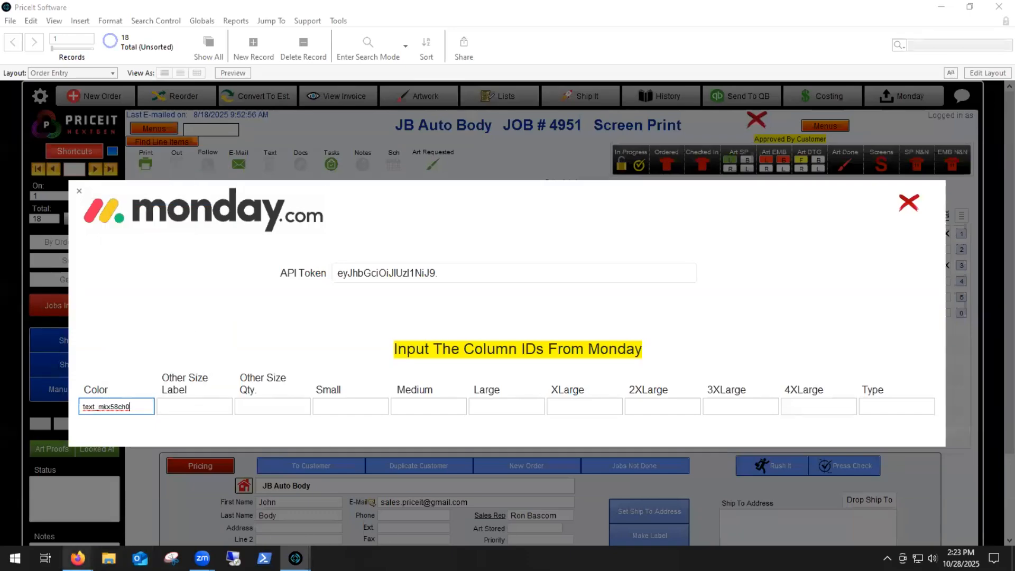
Step: Copy the column ID of the Other Size subitem column in monday.com and paste it into PriceIt's Other Size Label field
click(197, 518)
click(789, 481)
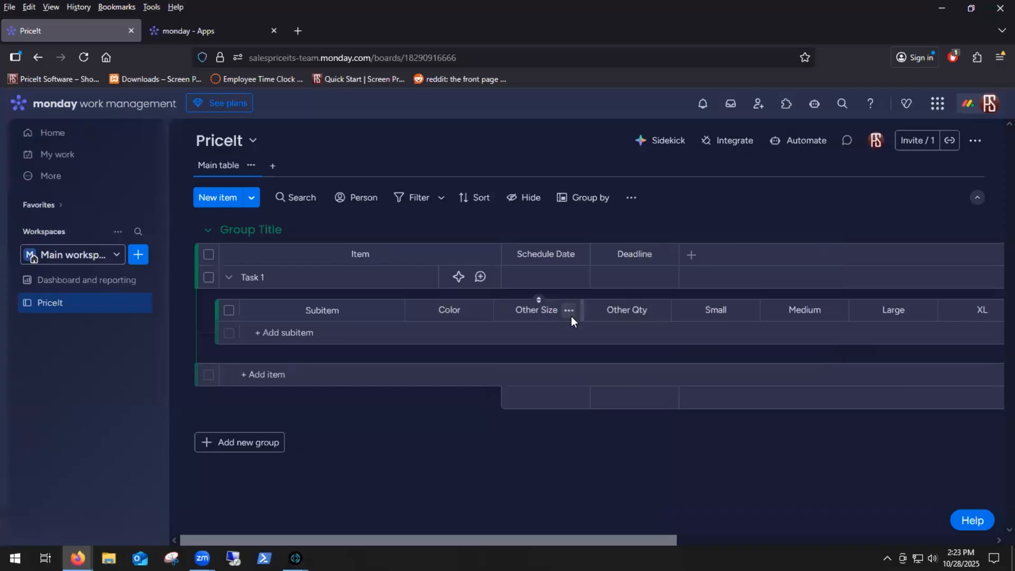
click(569, 311)
click(603, 205)
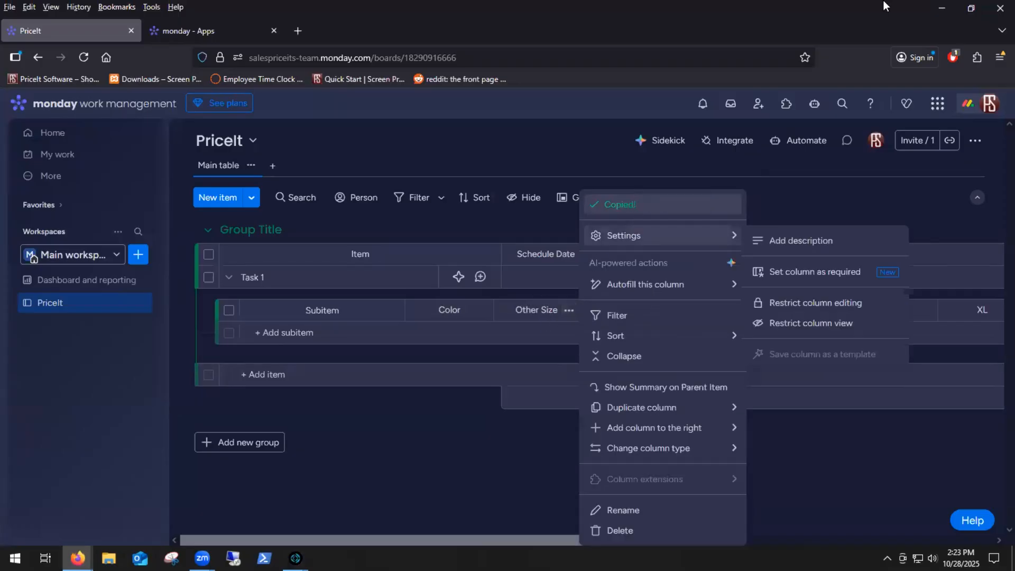
click(942, 8)
click(189, 405)
right_click(184, 407)
click(210, 192)
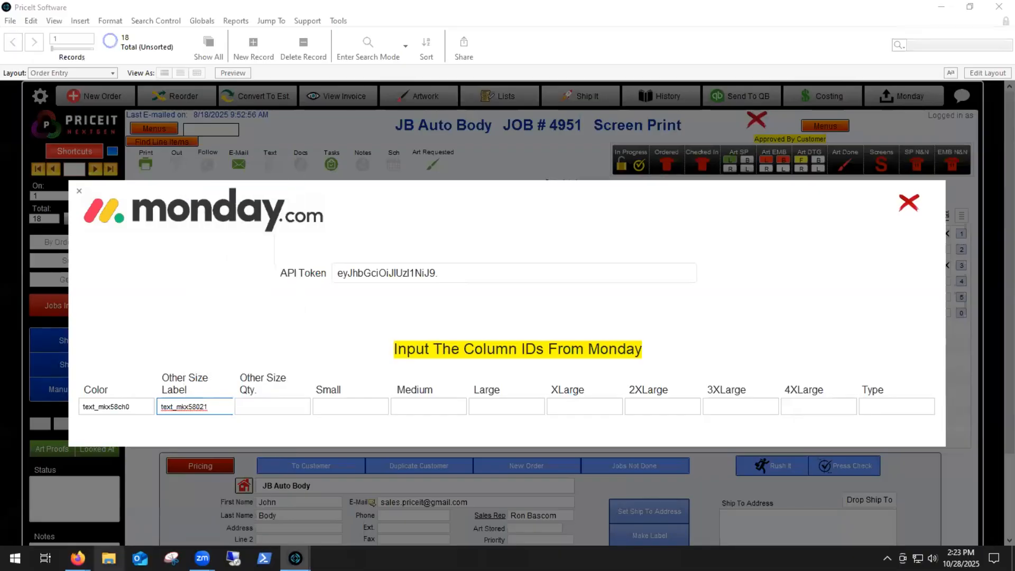
Step: Copy the column ID of the Other Qty subitem column in monday.com and paste it into PriceIt's Other Size Qty. field
click(77, 558)
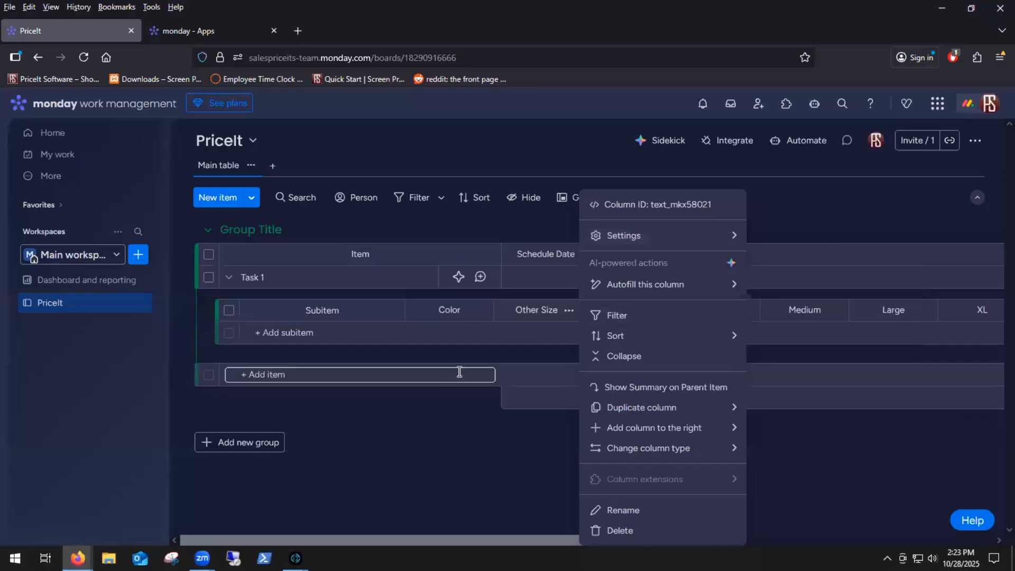
key(Escape)
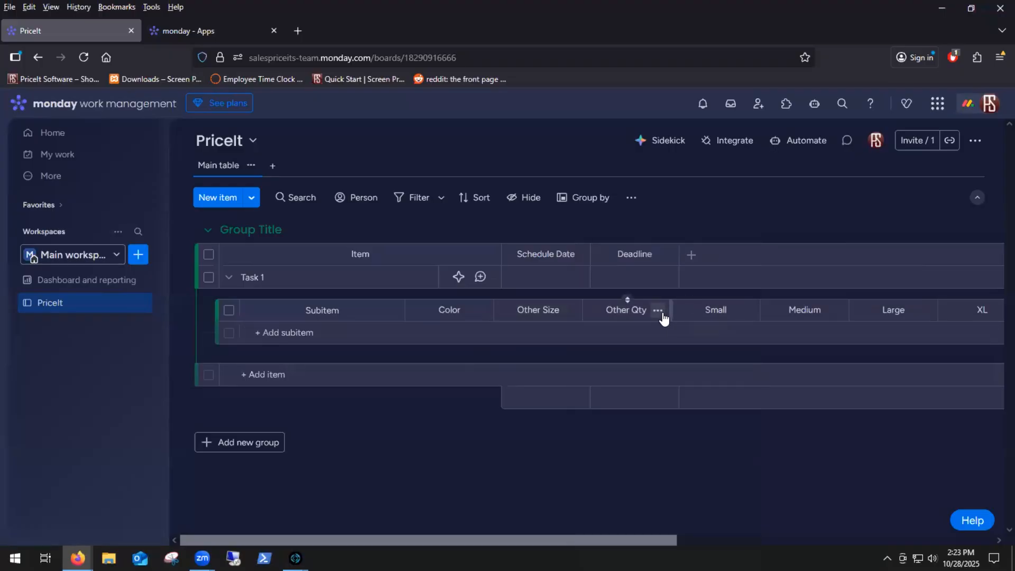
click(658, 311)
click(752, 207)
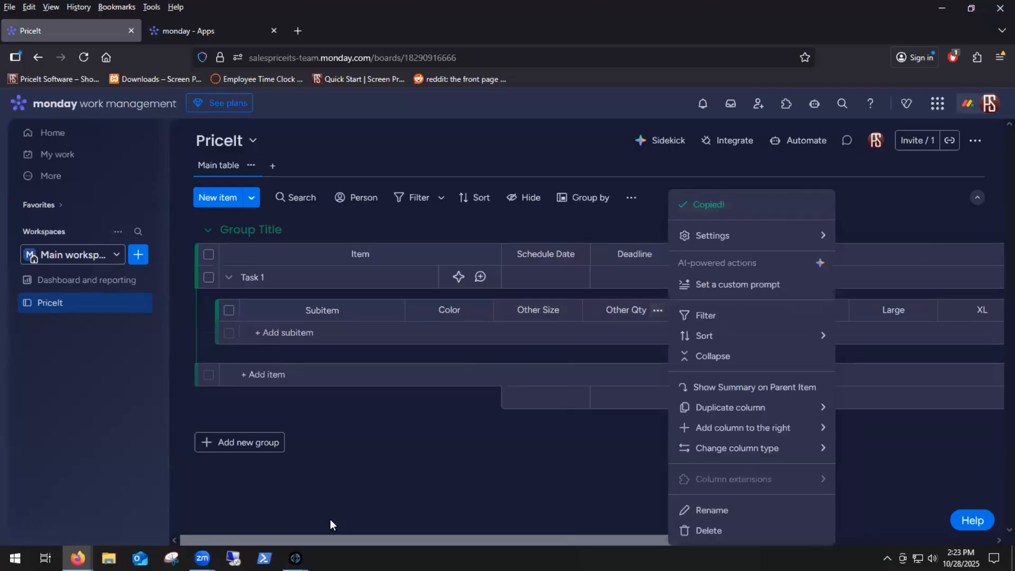
click(942, 8)
click(275, 408)
right_click(275, 408)
click(301, 196)
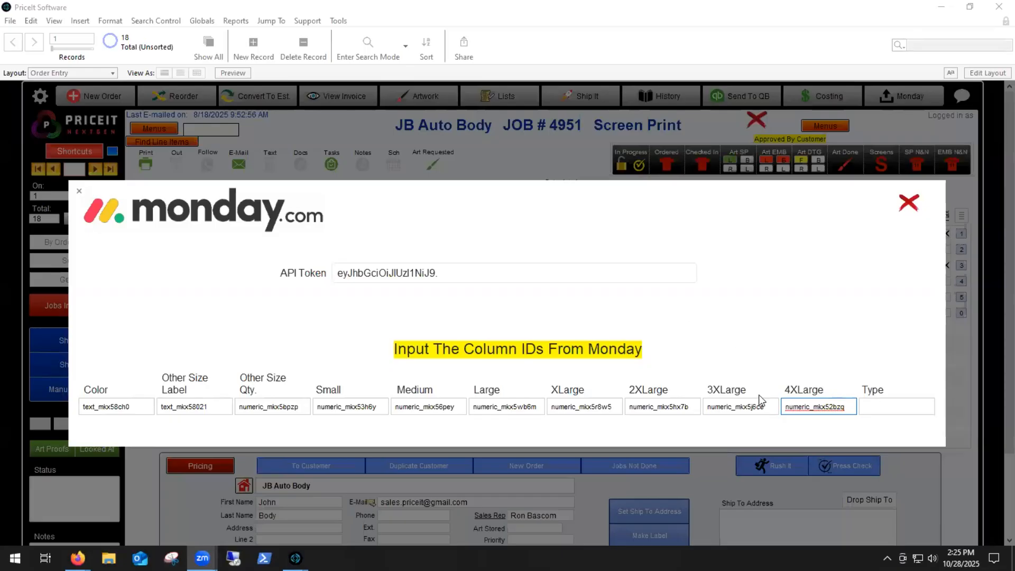
Step: Copy the column ID of the Type subitem column in monday.com and paste it into PriceIt's Type field
click(199, 494)
click(947, 318)
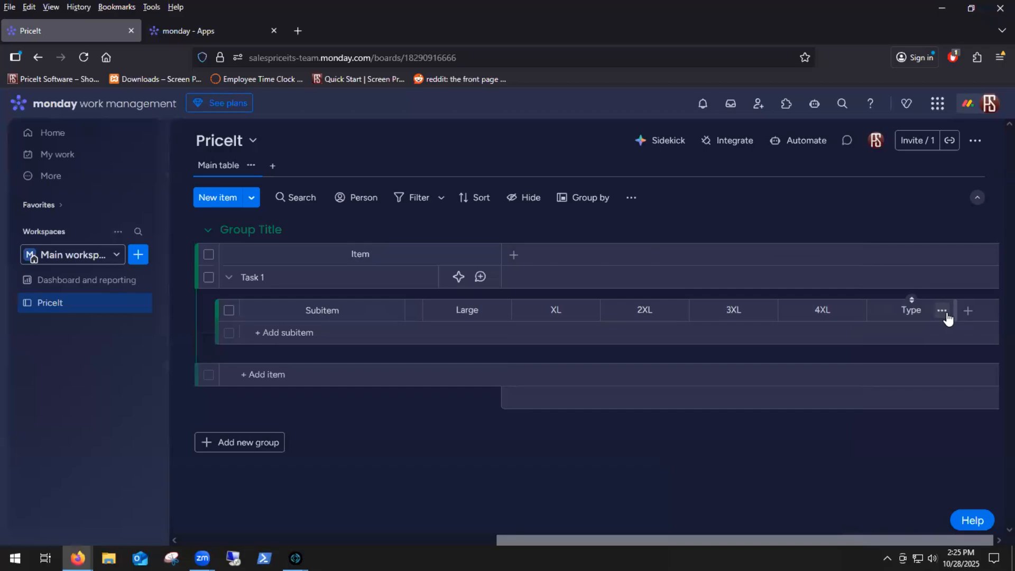
click(947, 318)
click(852, 204)
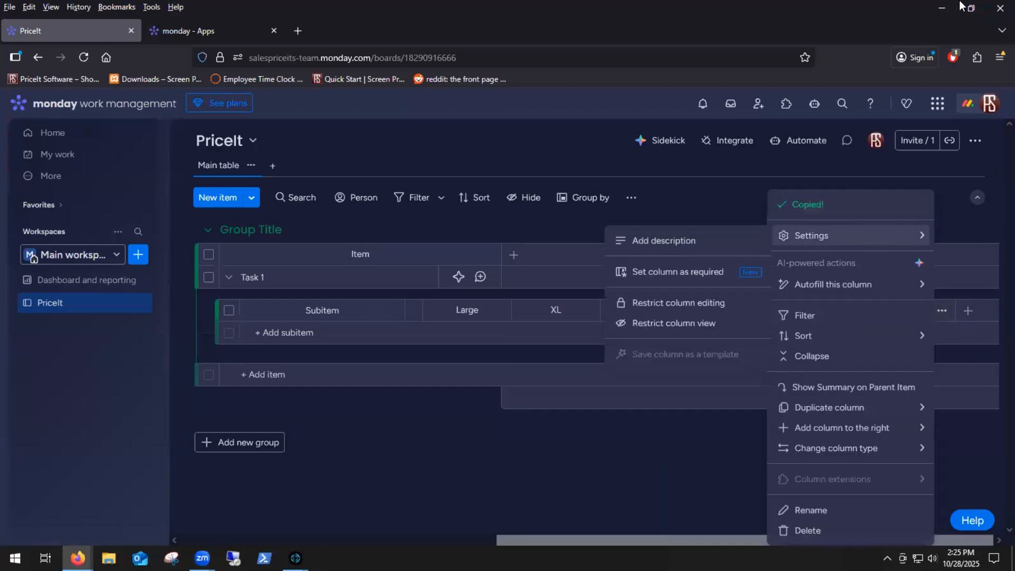
click(942, 8)
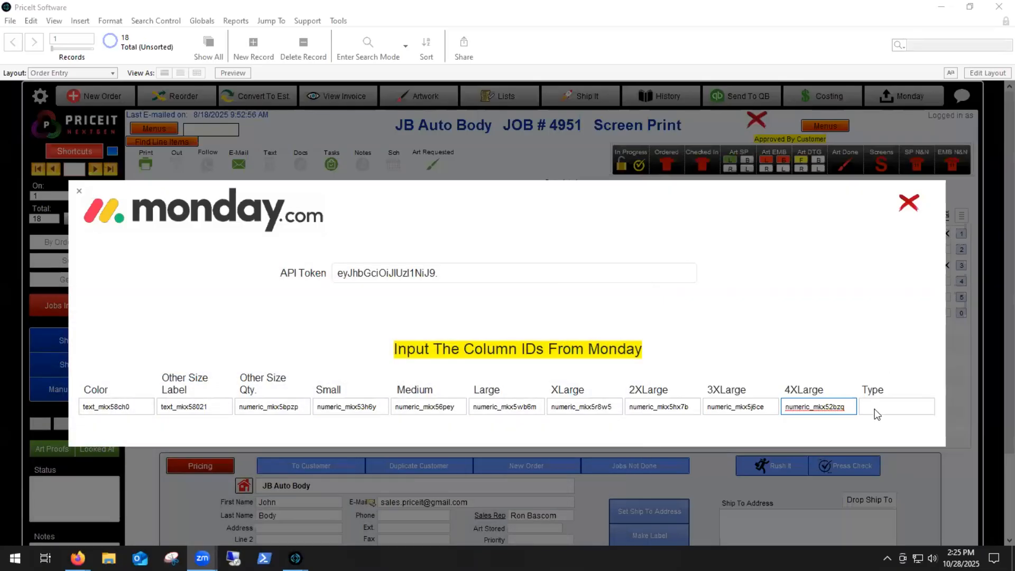
right_click(875, 408)
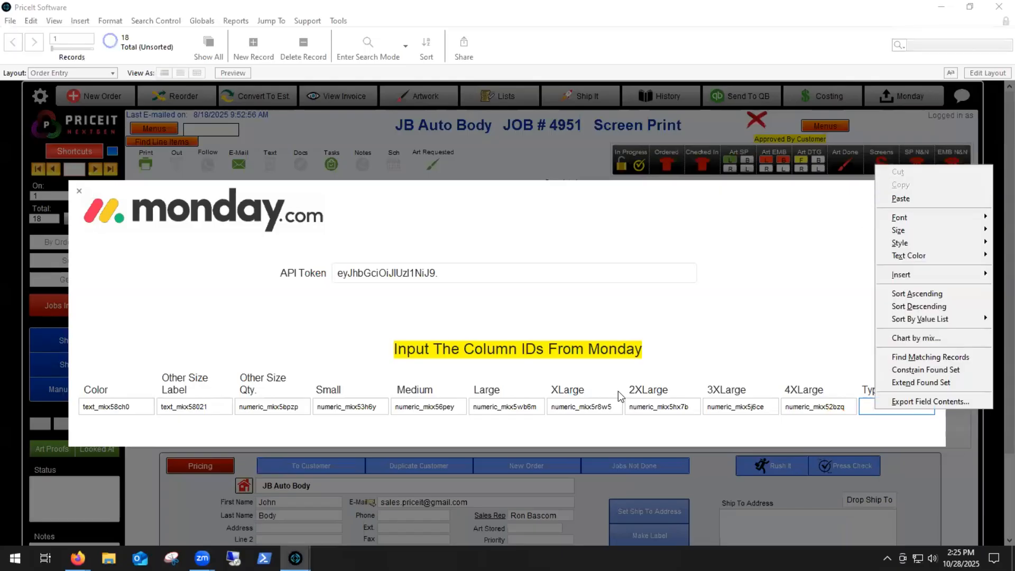
click(918, 199)
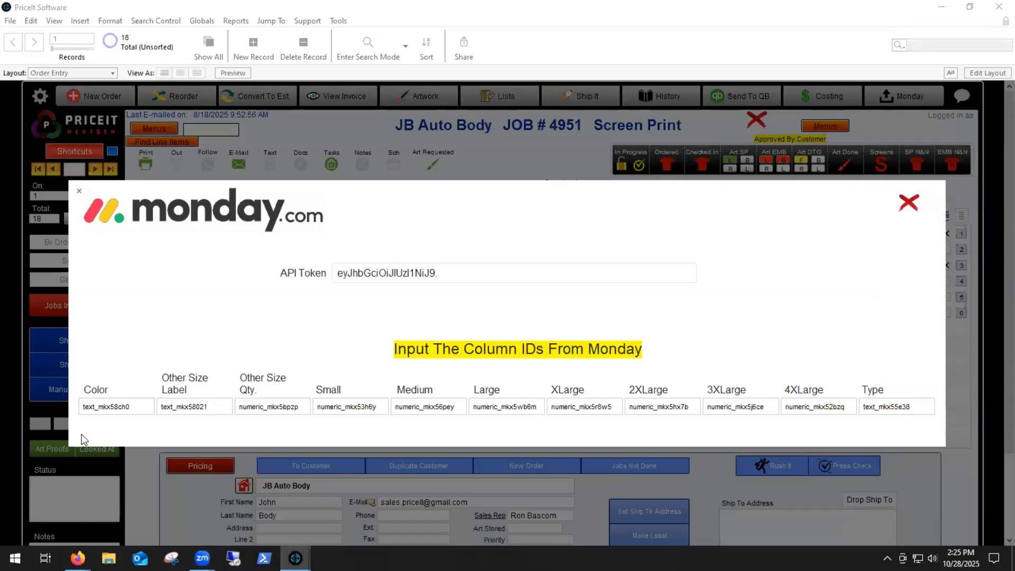
Step: Close the monday.com settings window and send the open JB Auto Body screen print order to monday.com
click(907, 204)
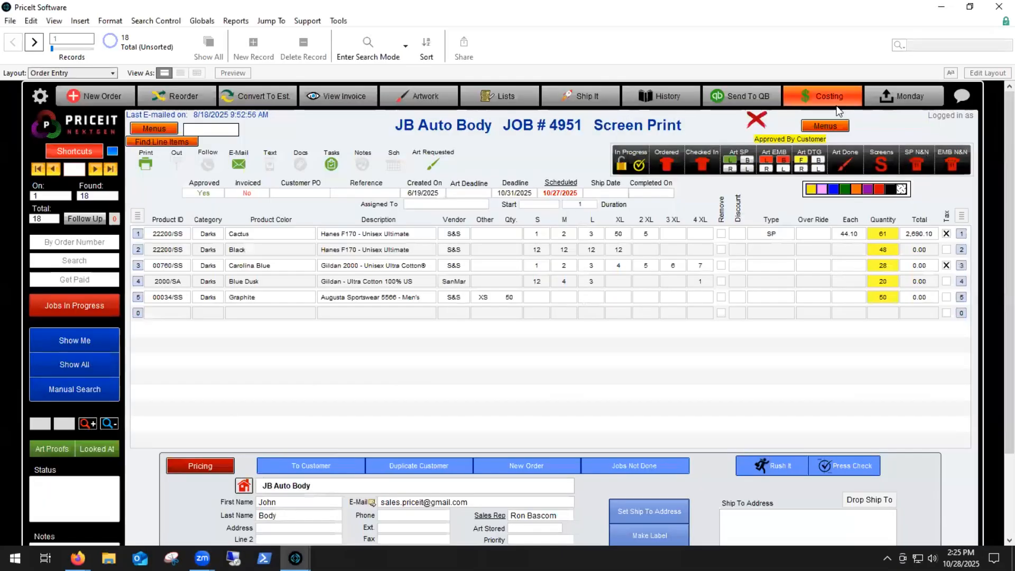
click(898, 108)
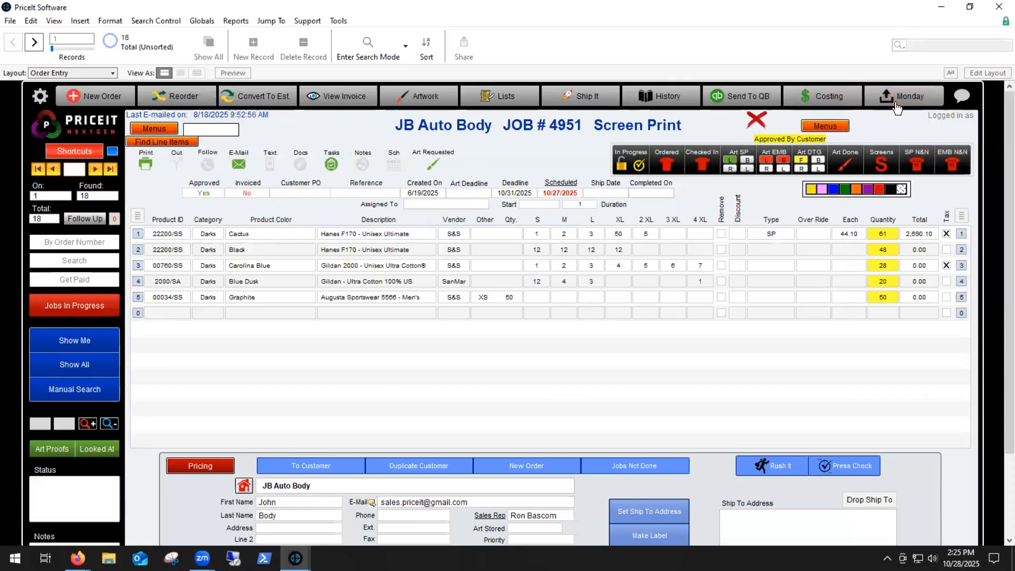
click(481, 236)
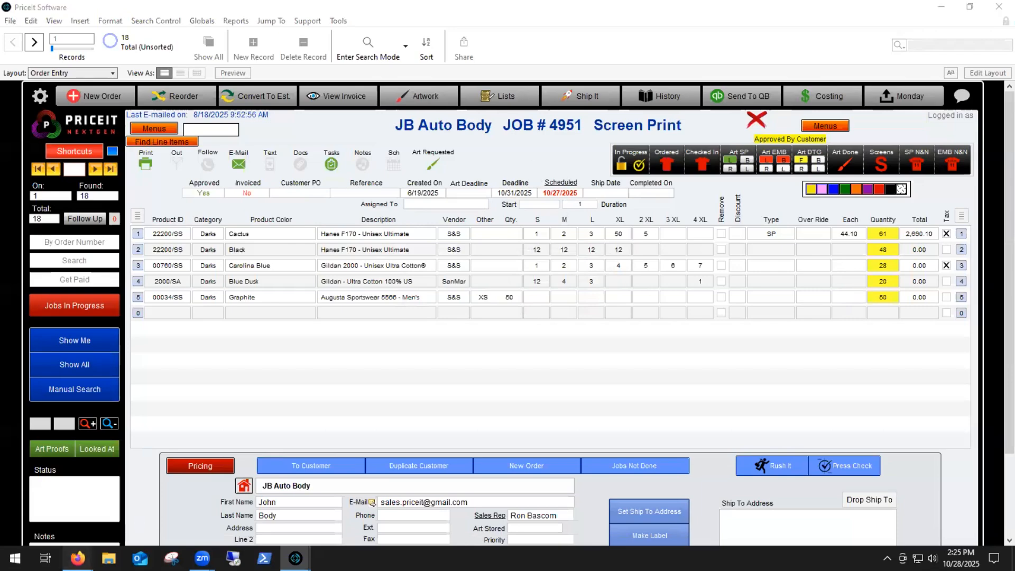
Step: Switch to the PriceIt board in monday.com and delete the Task 1 item
click(198, 503)
click(59, 314)
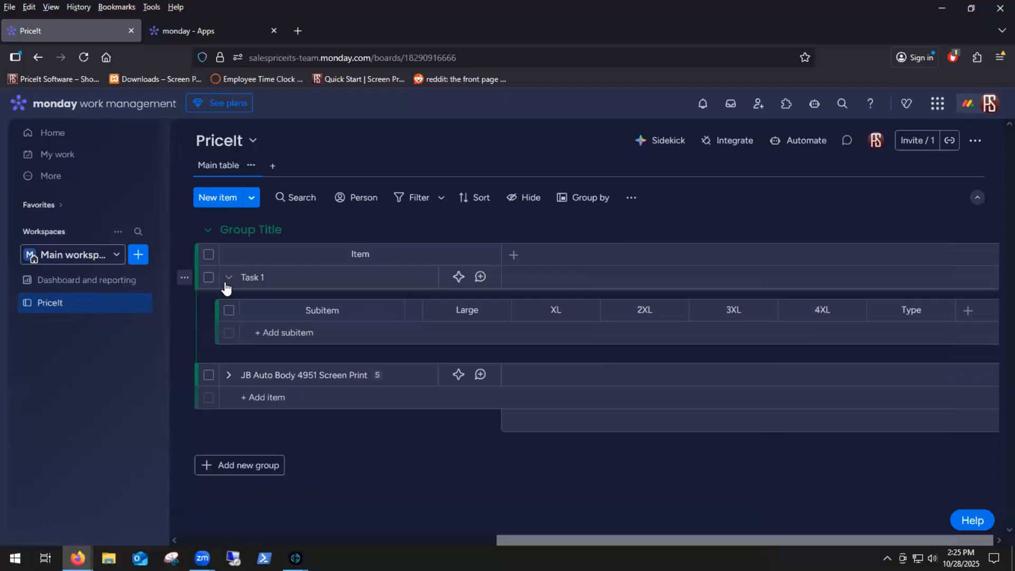
click(209, 278)
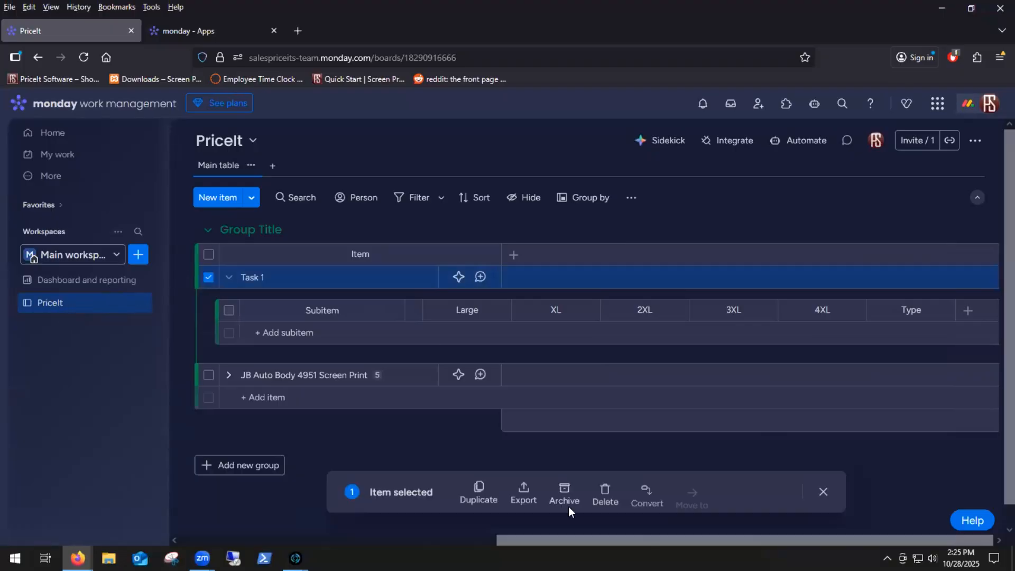
click(605, 489)
click(634, 349)
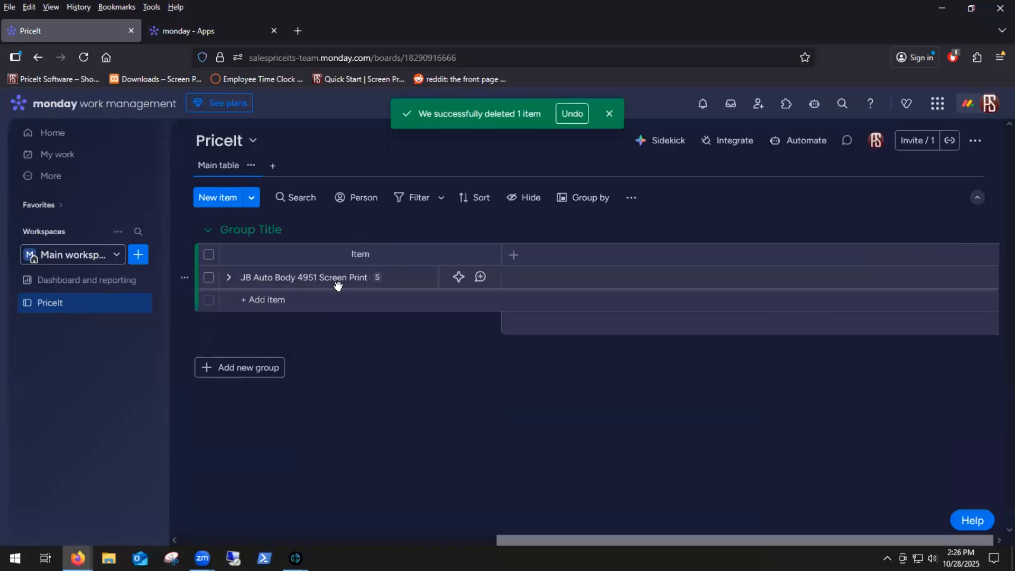
Step: Expand the JB Auto Body Screen Print item and review its dates and the color, size and quantity columns of its subitems
click(228, 278)
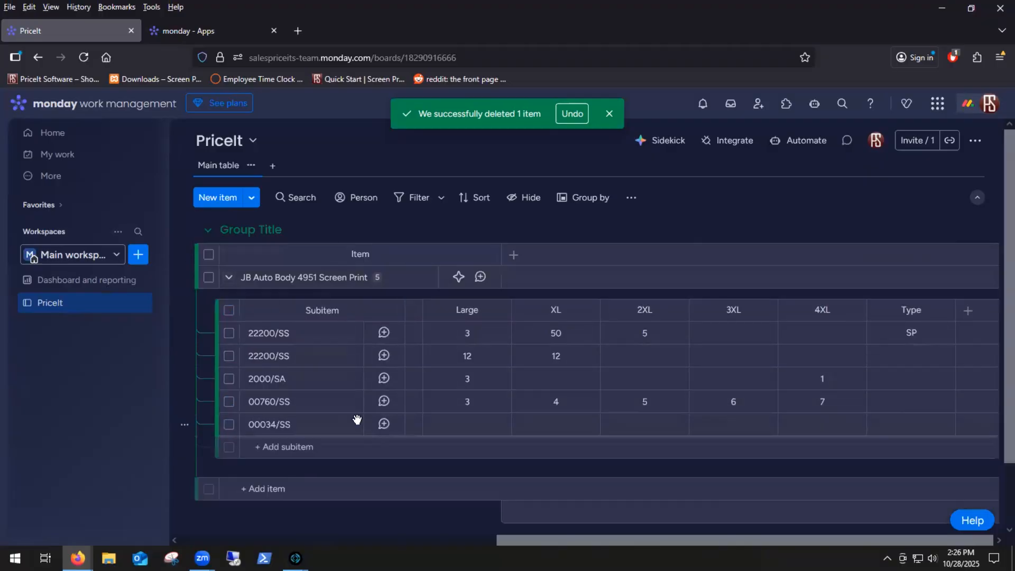
drag(606, 537, 311, 540)
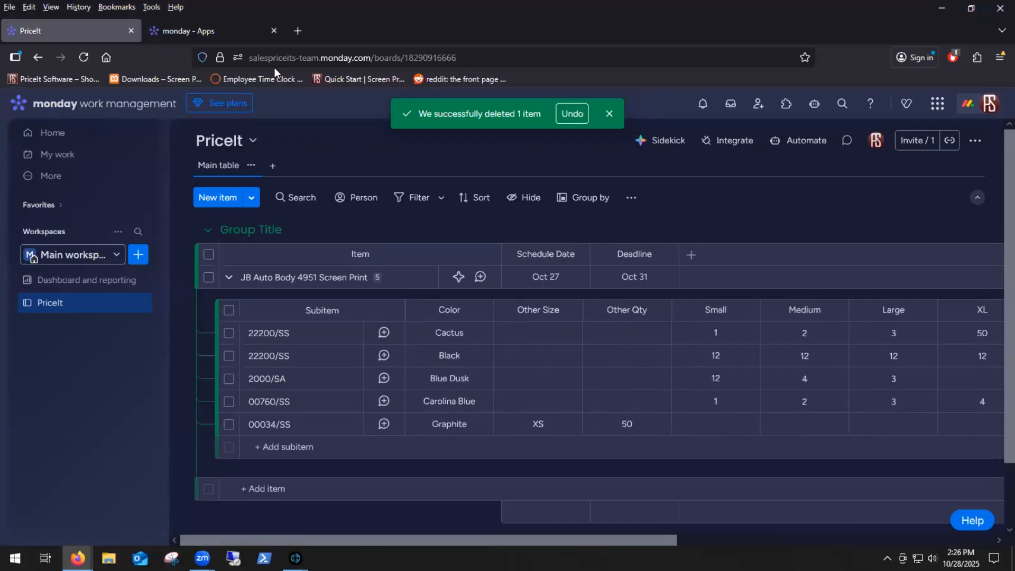
click(207, 33)
click(63, 31)
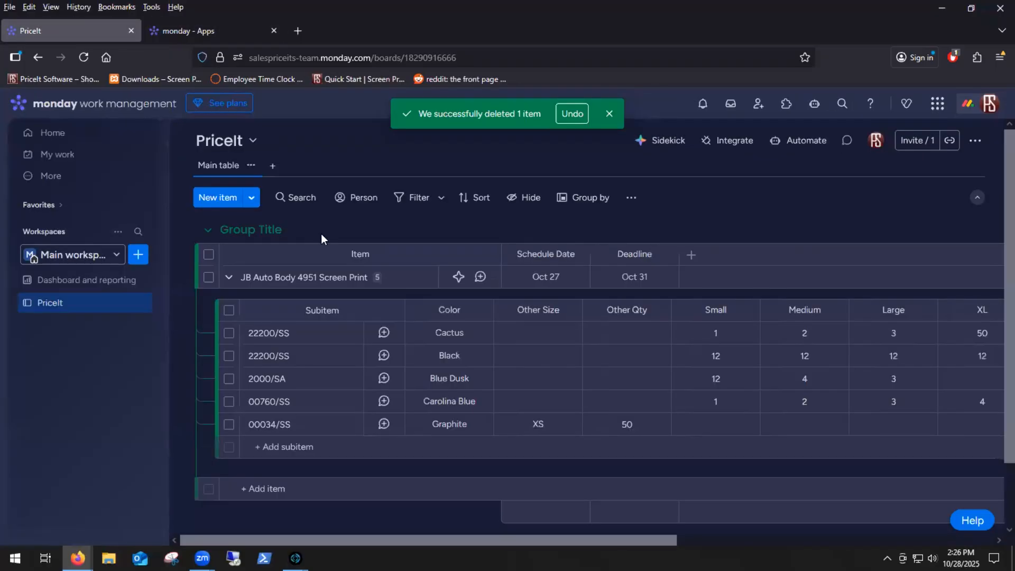